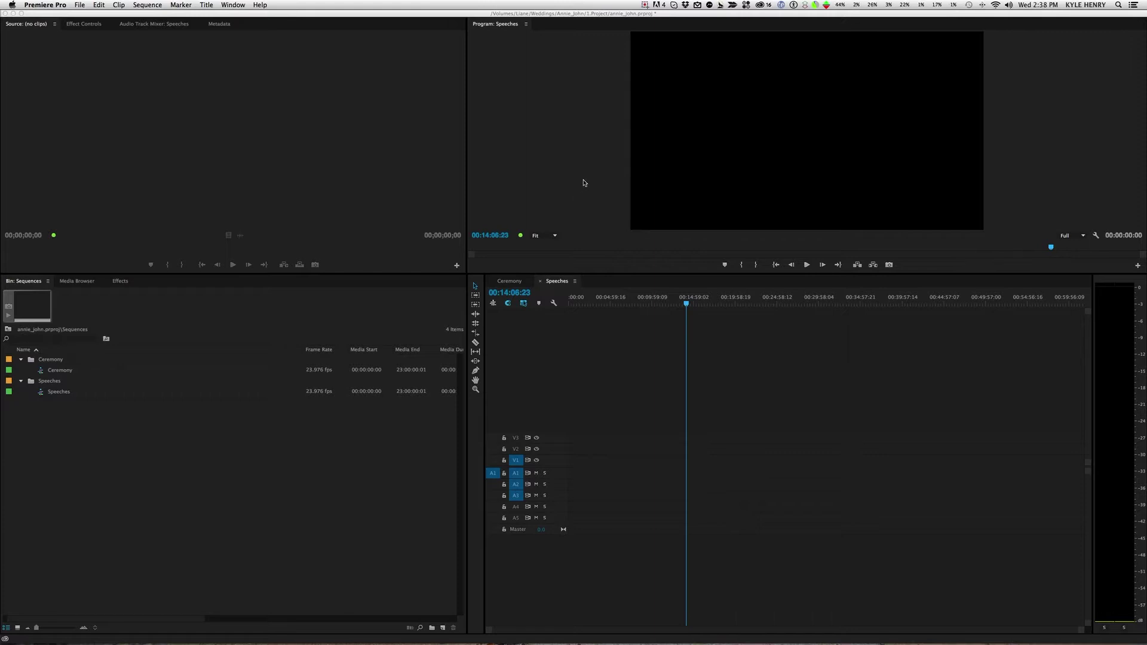
Select the Ceremony sequence, then go up from the Sequences bin to the project root
{"action": "left_click", "coordinate": [293, 456]}
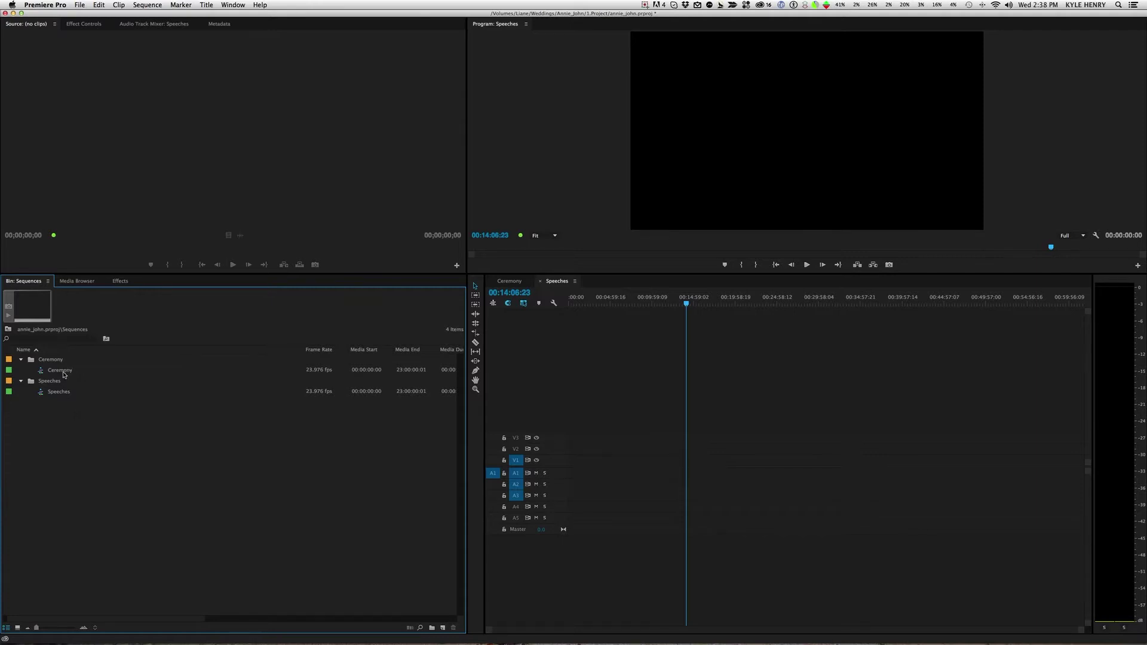
{"action": "left_click", "coordinate": [65, 373]}
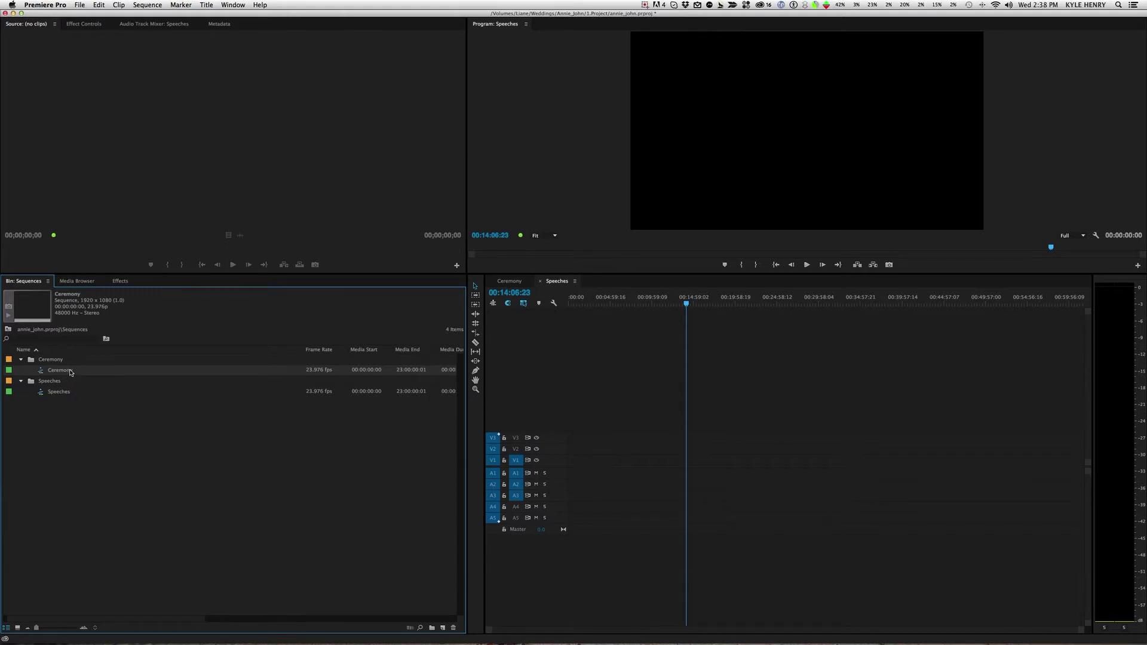
{"action": "key", "text": "super+shift+a"}
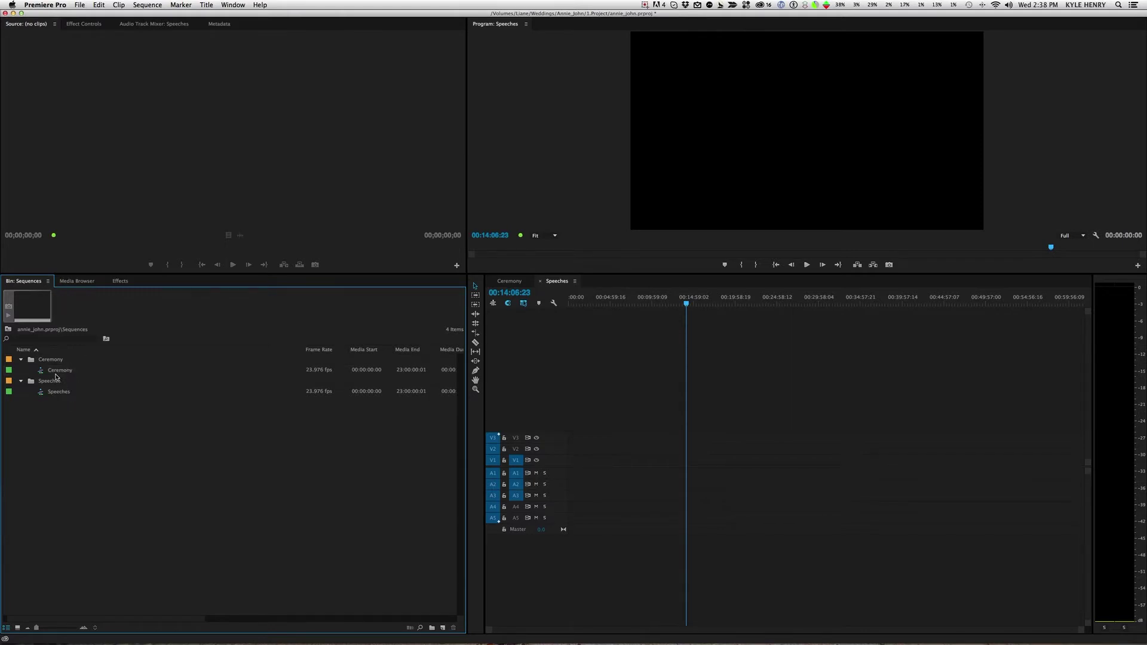
{"action": "left_click", "coordinate": [55, 372]}
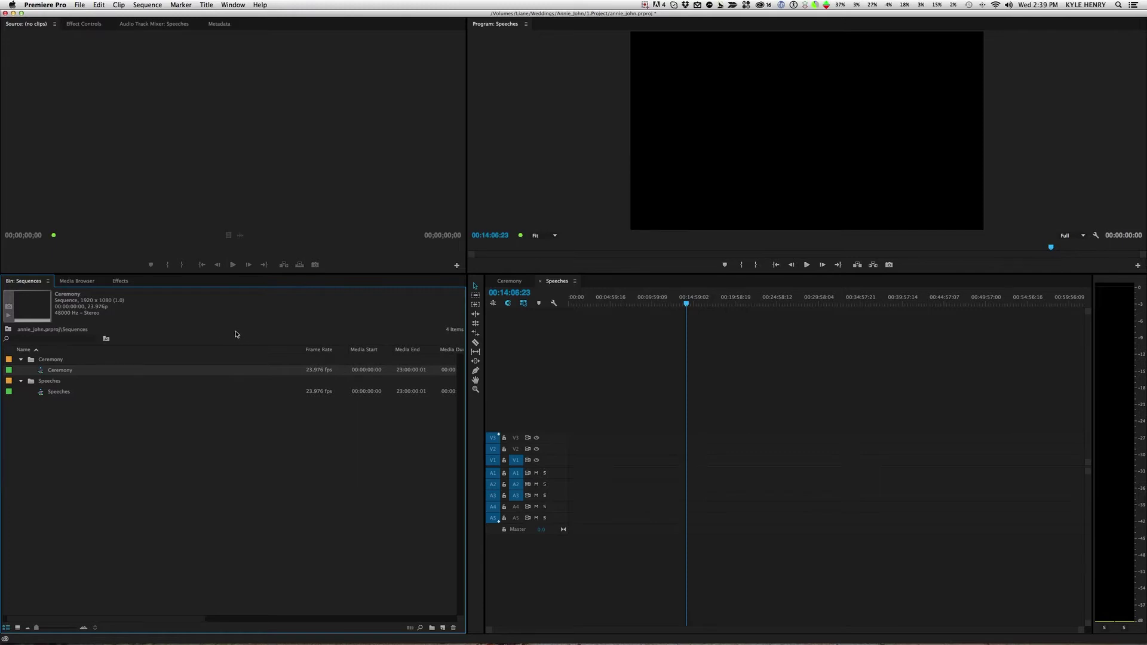
{"action": "left_click", "coordinate": [230, 326]}
Place MONO-001.wav from Audio > Ceremony on A1 of Speeches and rename the clip DJ Audio
{"action": "left_click", "coordinate": [8, 330]}
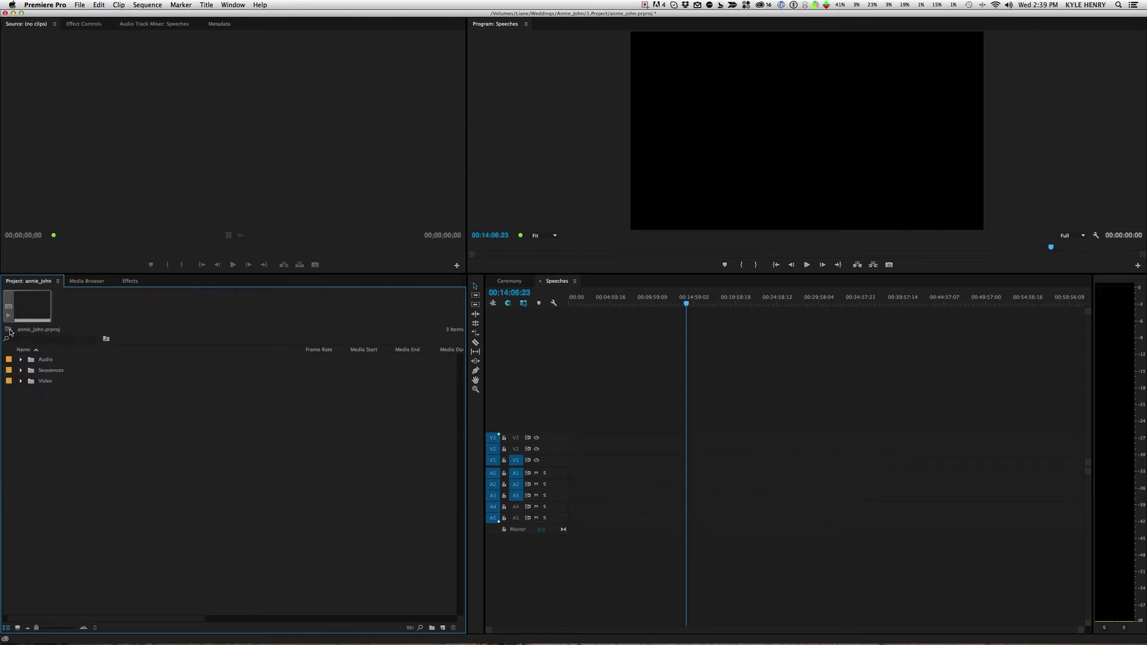
{"action": "left_click", "coordinate": [32, 360]}
{"action": "double_click", "coordinate": [33, 361]}
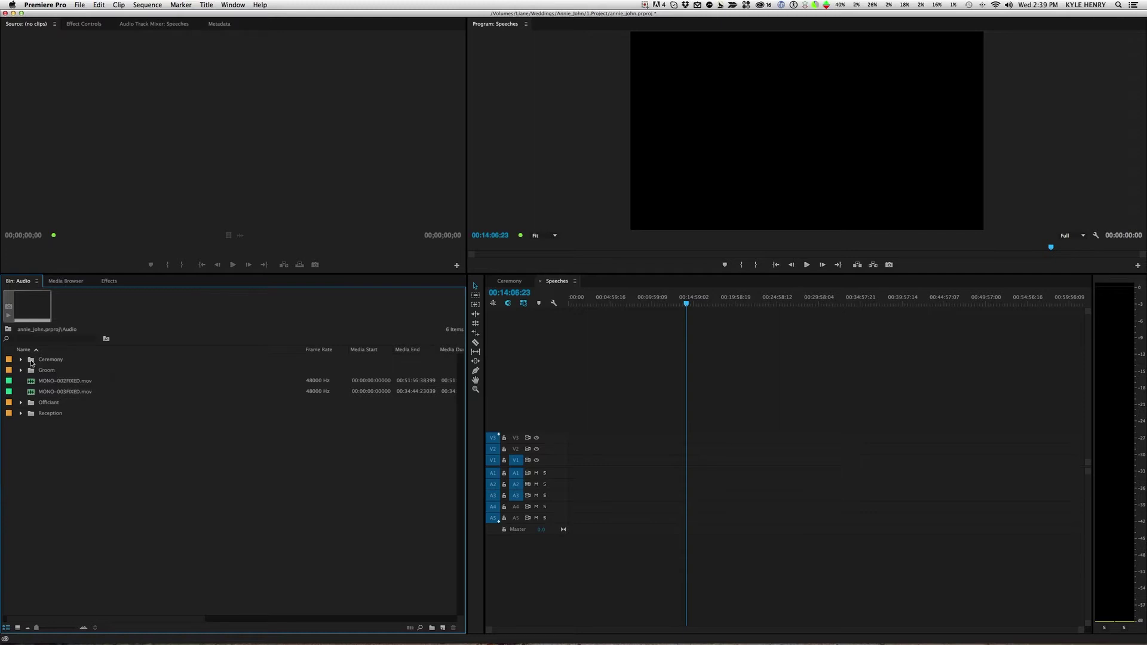
{"action": "double_click", "coordinate": [31, 361]}
{"action": "left_click_drag", "start_coordinate": [31, 371], "coordinate": [570, 472]}
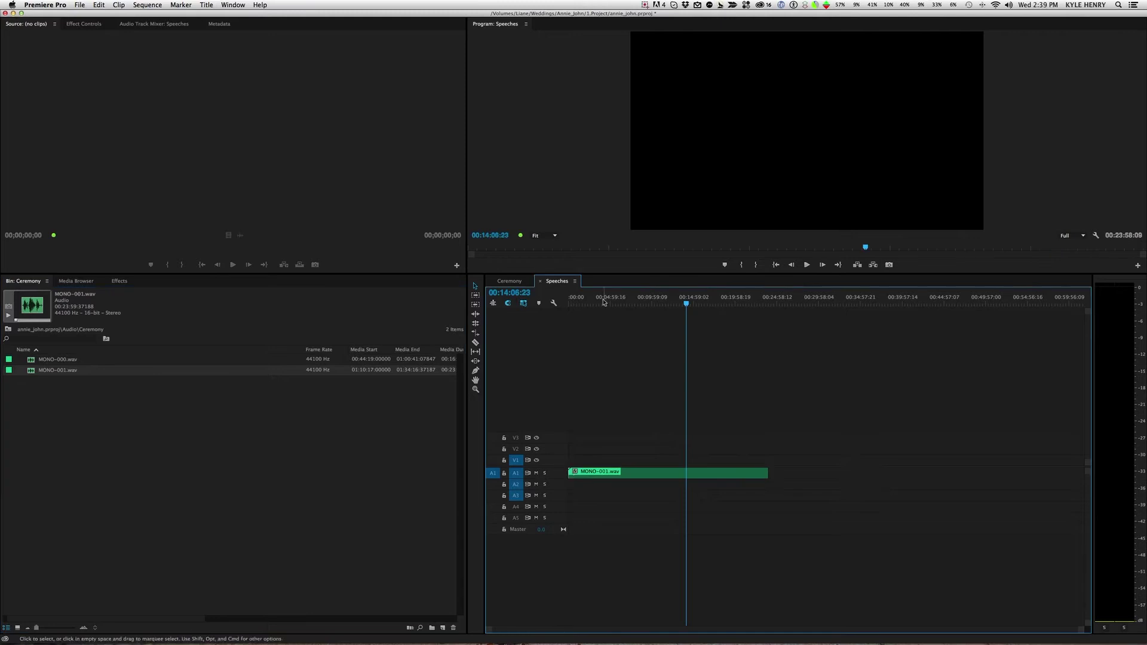
{"action": "left_click", "coordinate": [594, 302]}
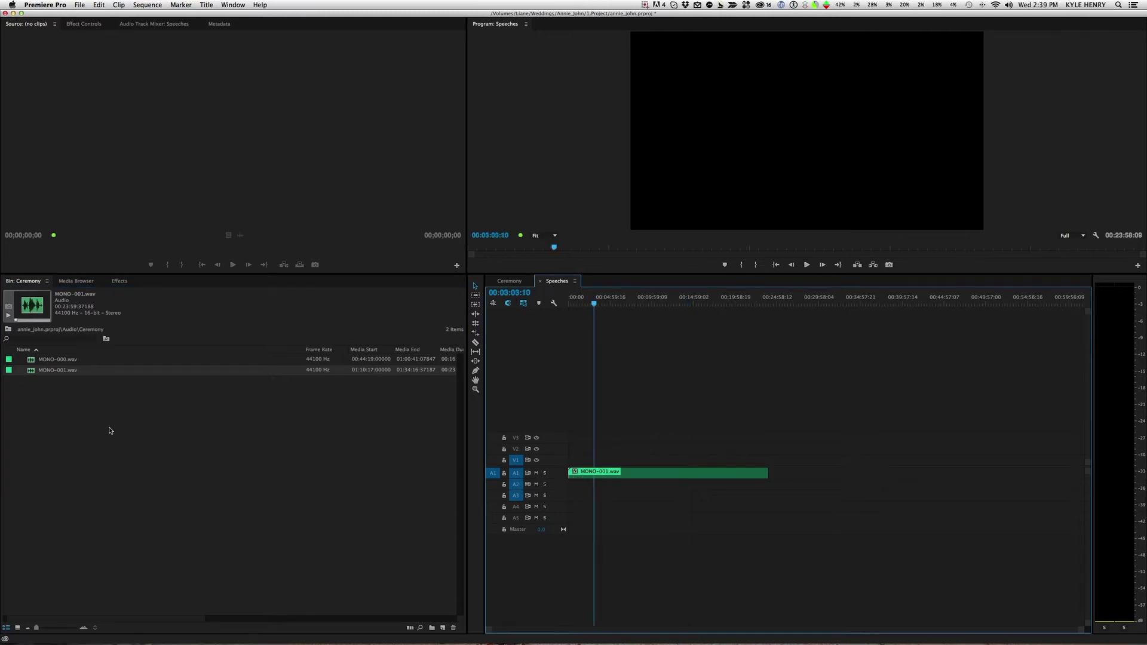
{"action": "right_click", "coordinate": [591, 473]}
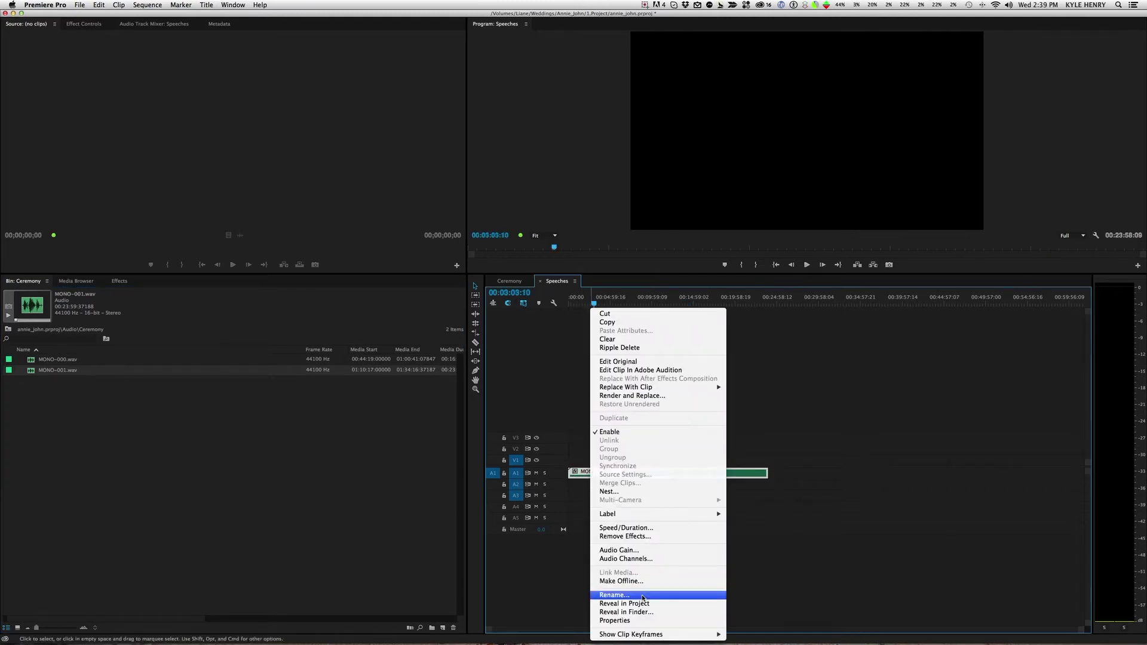
{"action": "left_click", "coordinate": [614, 595]}
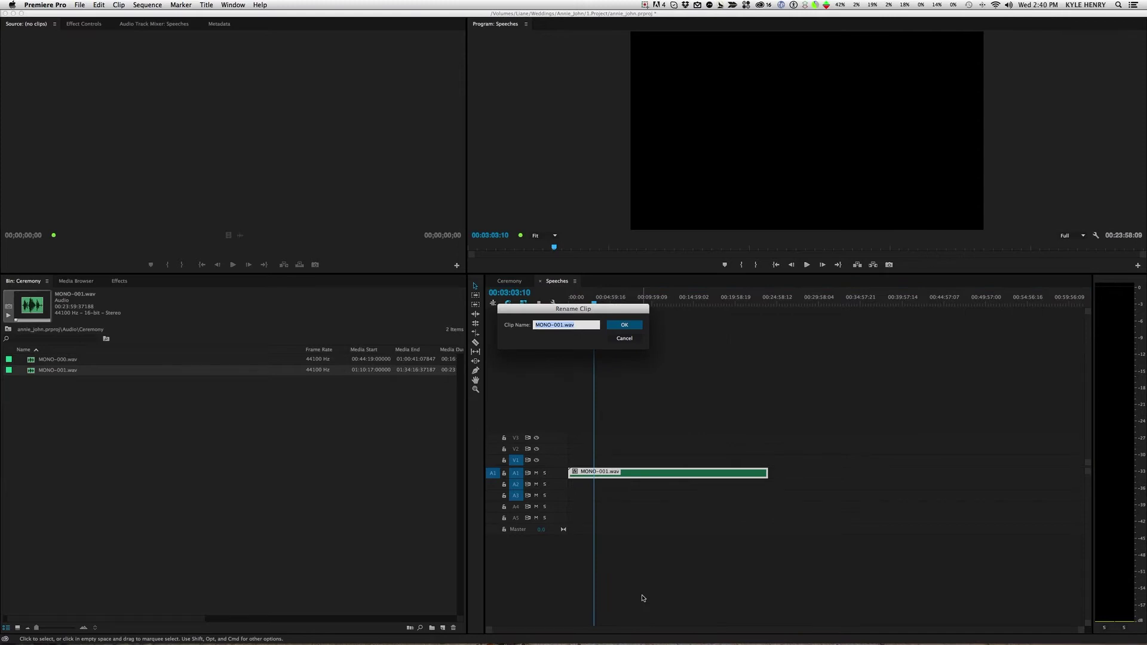
{"action": "type", "text": "DJ Audio"}
{"action": "left_click", "coordinate": [624, 325]}
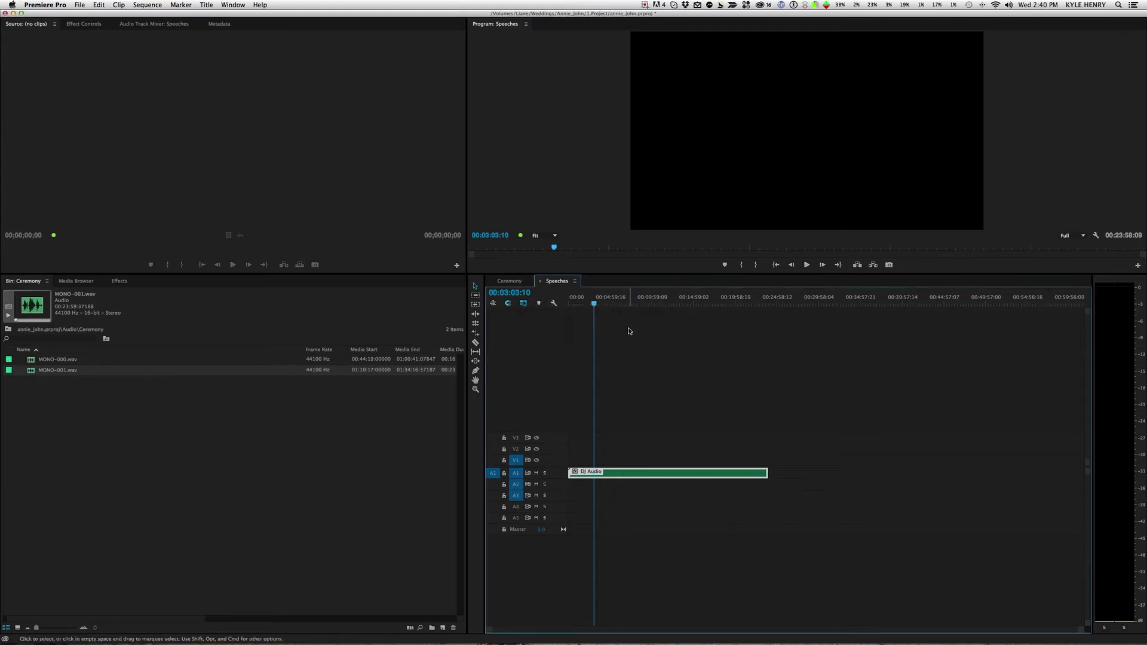
Add the Officiant clip on track A2 and the Groom clip on track A3
{"action": "left_click", "coordinate": [8, 329]}
{"action": "double_click", "coordinate": [33, 403]}
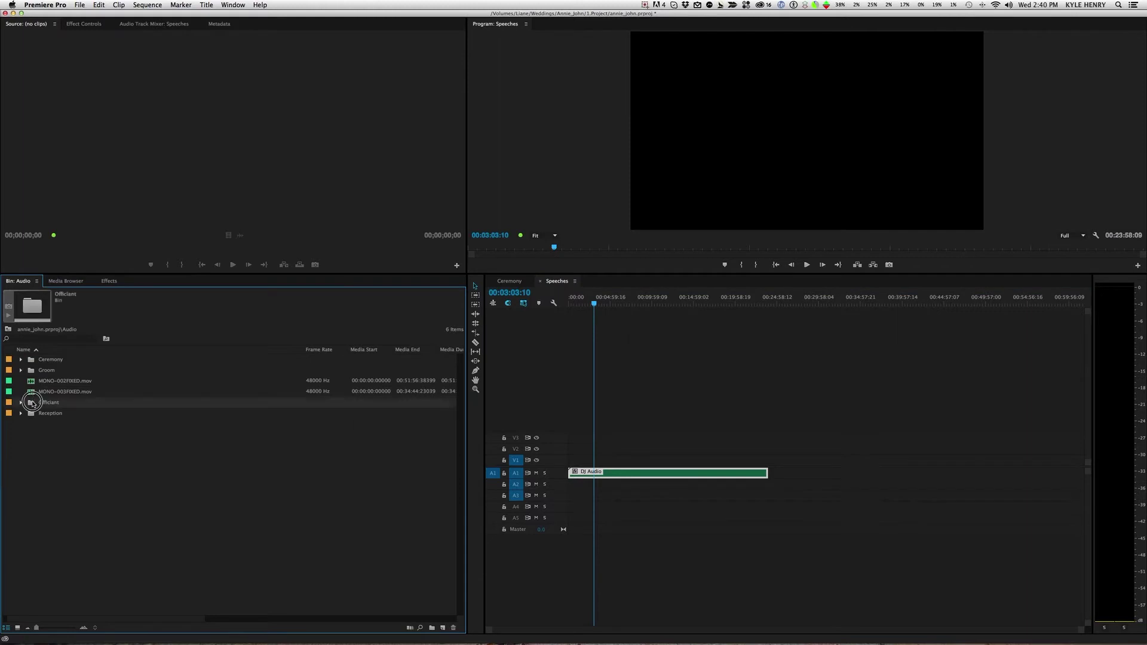
{"action": "left_click", "coordinate": [31, 360]}
{"action": "left_click_drag", "start_coordinate": [31, 361], "coordinate": [569, 482]}
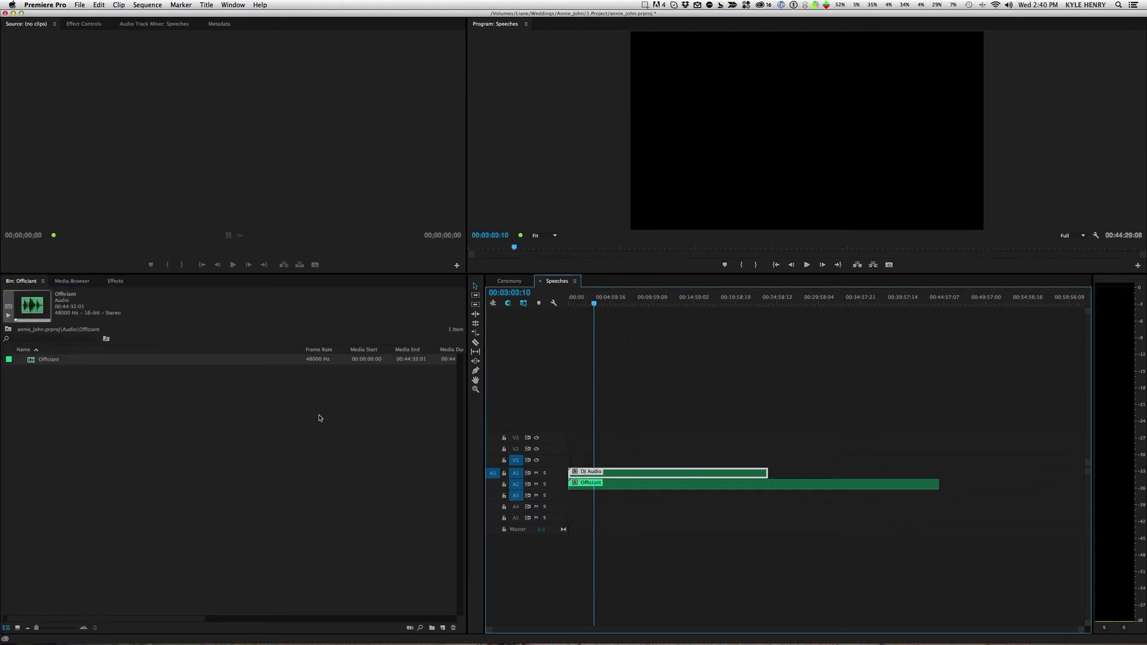
{"action": "left_click", "coordinate": [8, 329]}
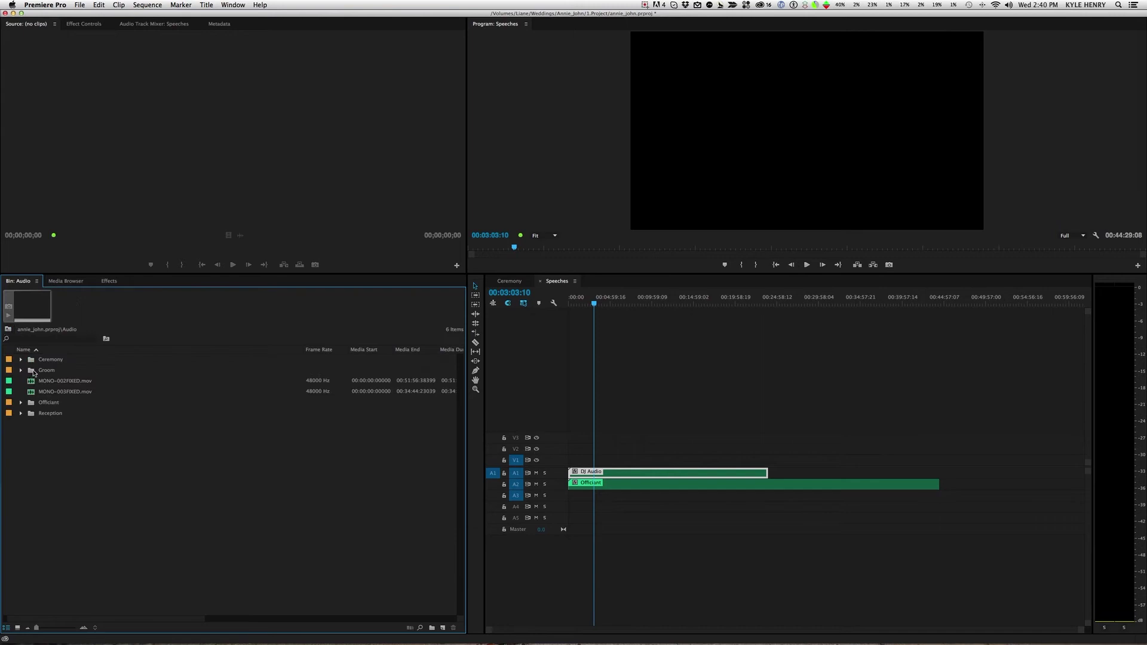
{"action": "double_click", "coordinate": [32, 371]}
{"action": "left_click", "coordinate": [33, 362]}
{"action": "left_click_drag", "start_coordinate": [33, 366], "coordinate": [569, 499]}
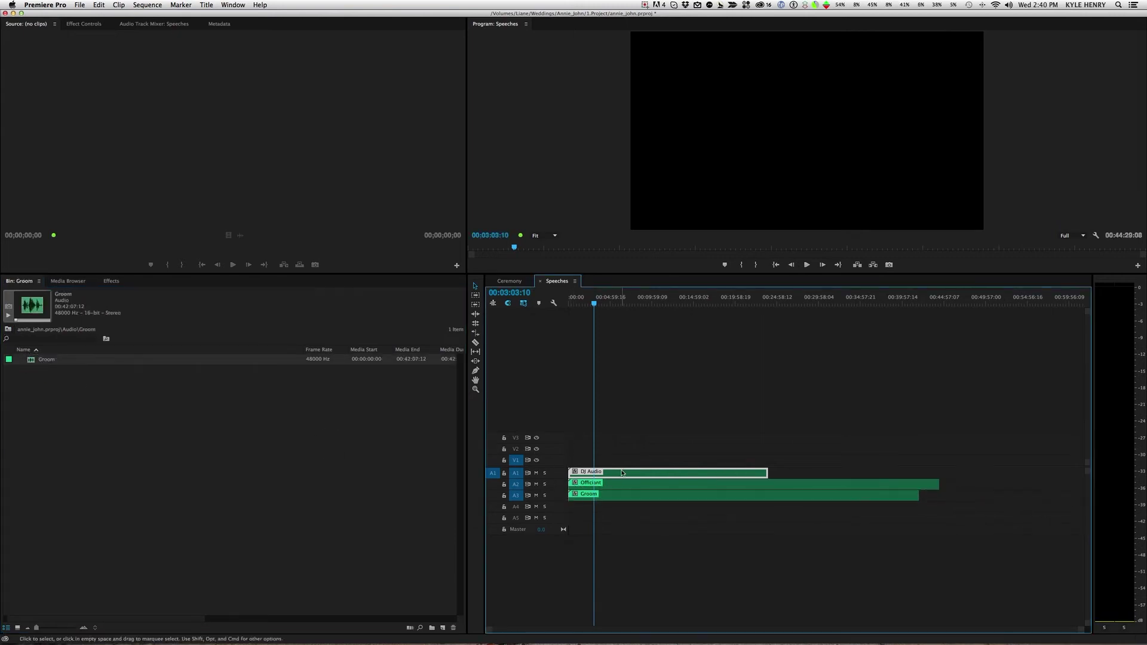
Return the playhead to the start, open the Video folder and select the three audio clips
{"action": "left_click_drag", "start_coordinate": [594, 306], "coordinate": [552, 311]}
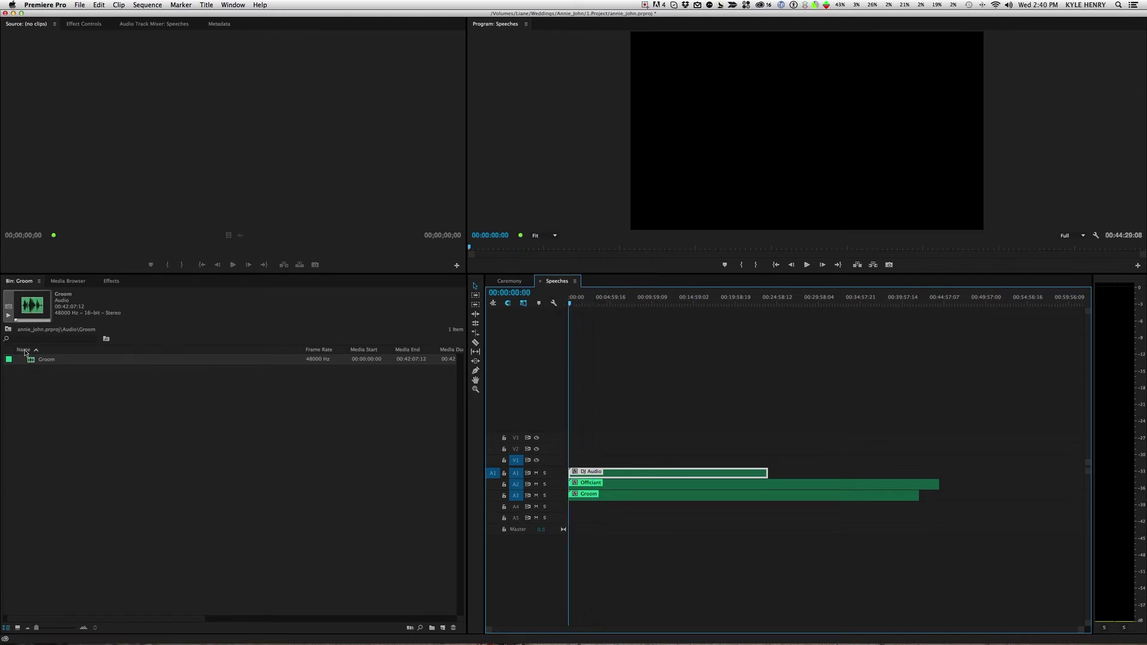
{"action": "left_click", "coordinate": [8, 330]}
{"action": "left_click", "coordinate": [7, 329]}
{"action": "double_click", "coordinate": [31, 383]}
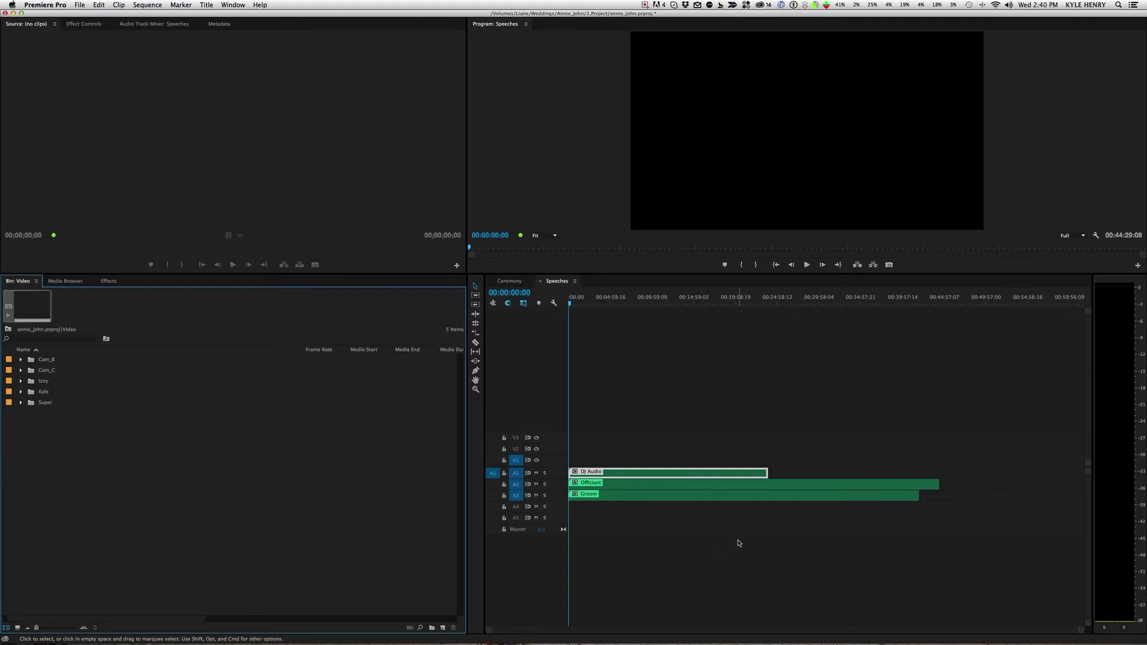
{"action": "left_click_drag", "start_coordinate": [740, 541], "coordinate": [636, 475]}
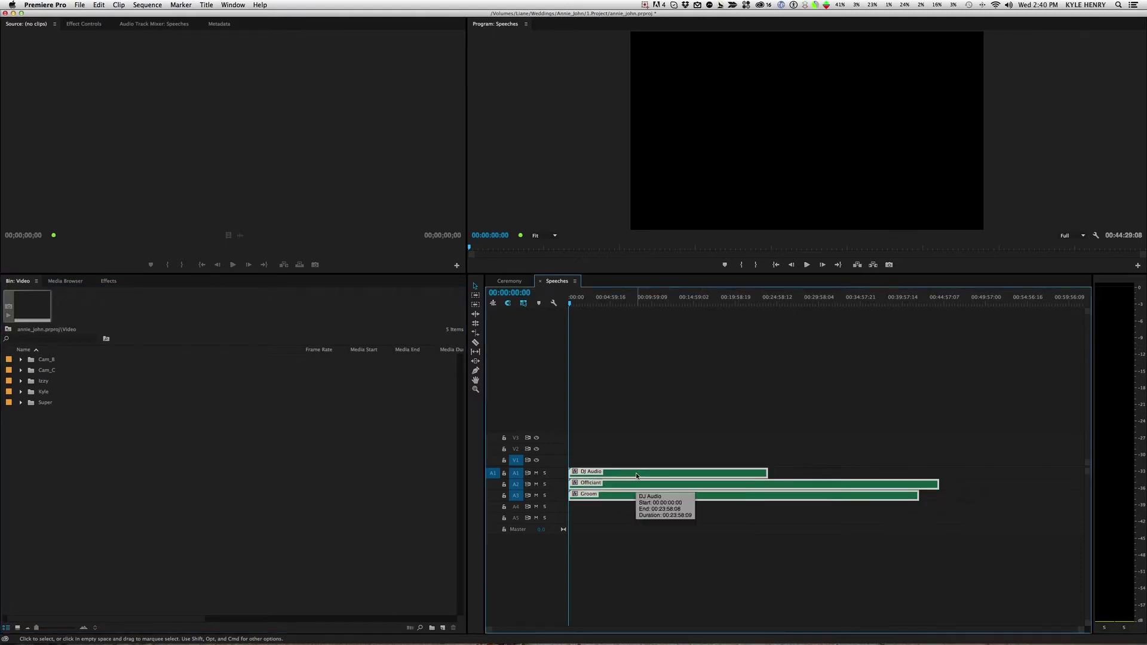
Nudge the three audio clips down to A9–A11 and return to the Video folder
{"action": "key", "text": "alt+Down"}
{"action": "key", "text": "alt+Down"}
{"action": "key", "text": "alt+Down"}
{"action": "key", "text": "alt+Down"}
{"action": "key", "text": "alt+Down"}
{"action": "key", "text": "alt+Down"}
{"action": "key", "text": "alt+Down"}
{"action": "key", "text": "alt+Down"}
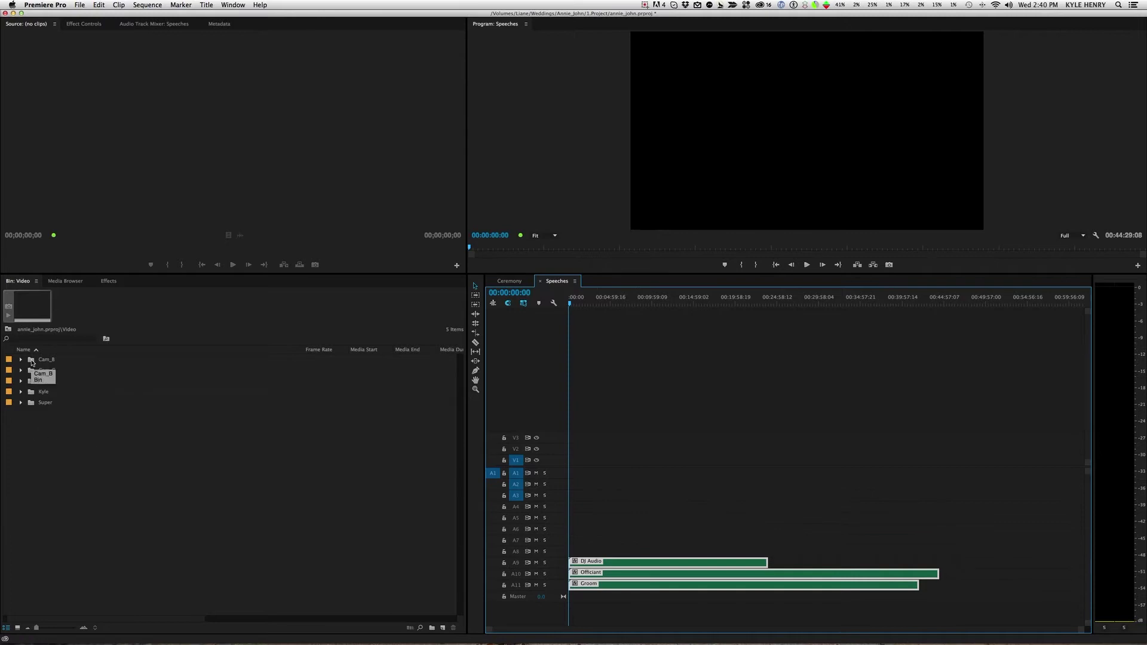
{"action": "double_click", "coordinate": [31, 361]}
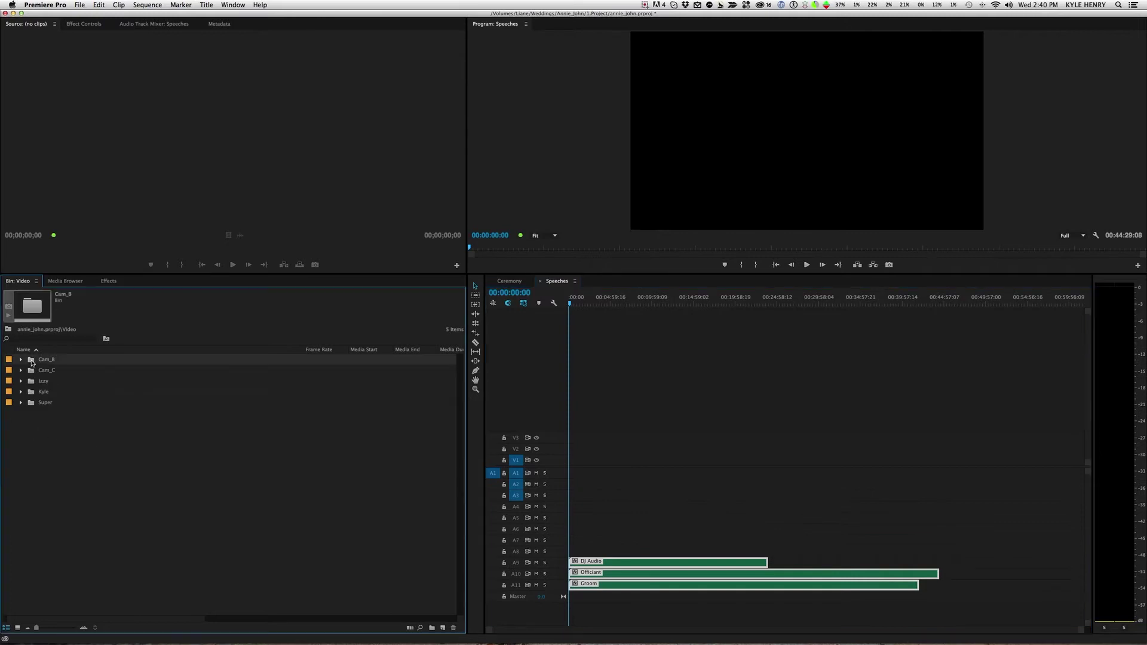
{"action": "left_click", "coordinate": [9, 330]}
{"action": "left_click", "coordinate": [8, 330]}
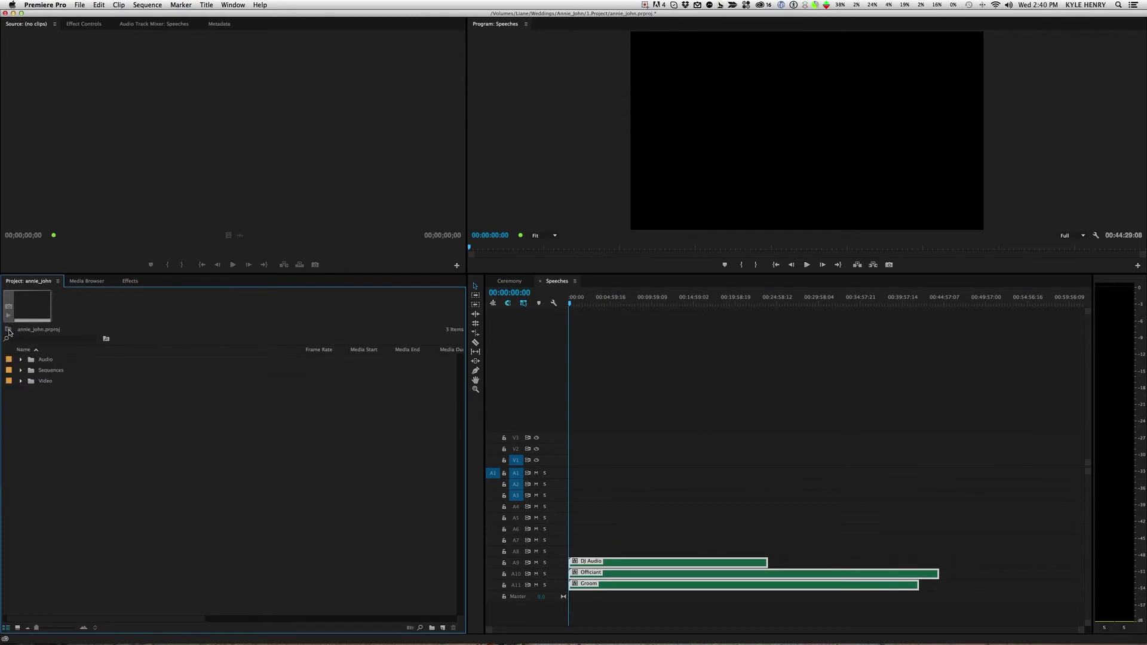
{"action": "double_click", "coordinate": [26, 381]}
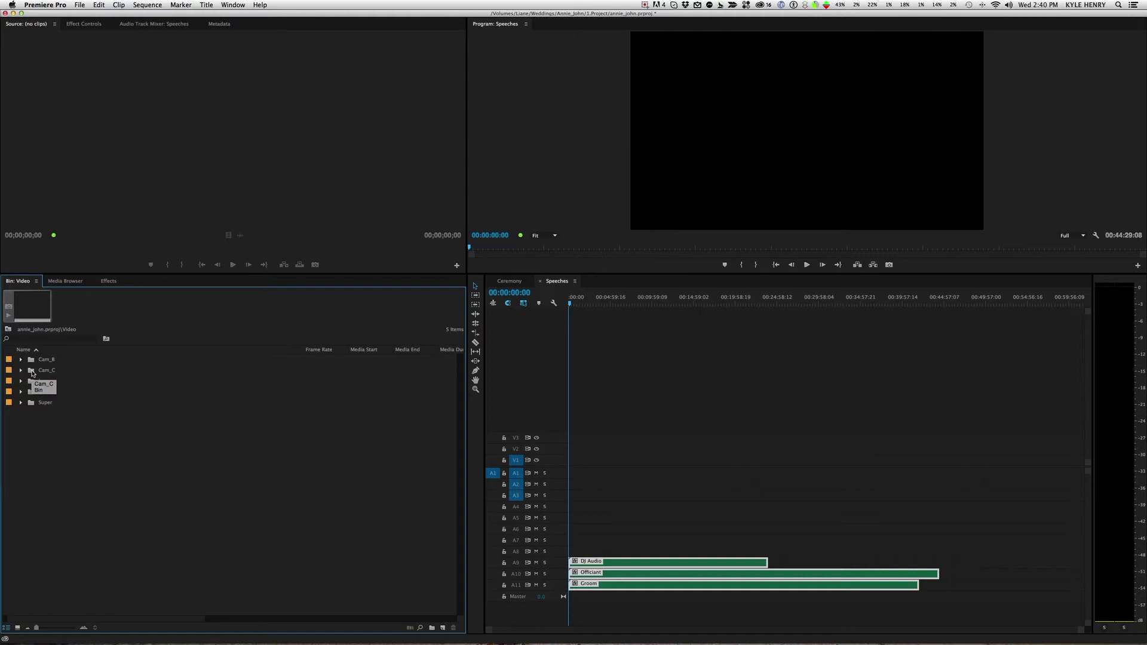
Place the first six Cam_C clips, starting at MVI_9830.MOV, on V1 and A1
{"action": "double_click", "coordinate": [32, 372]}
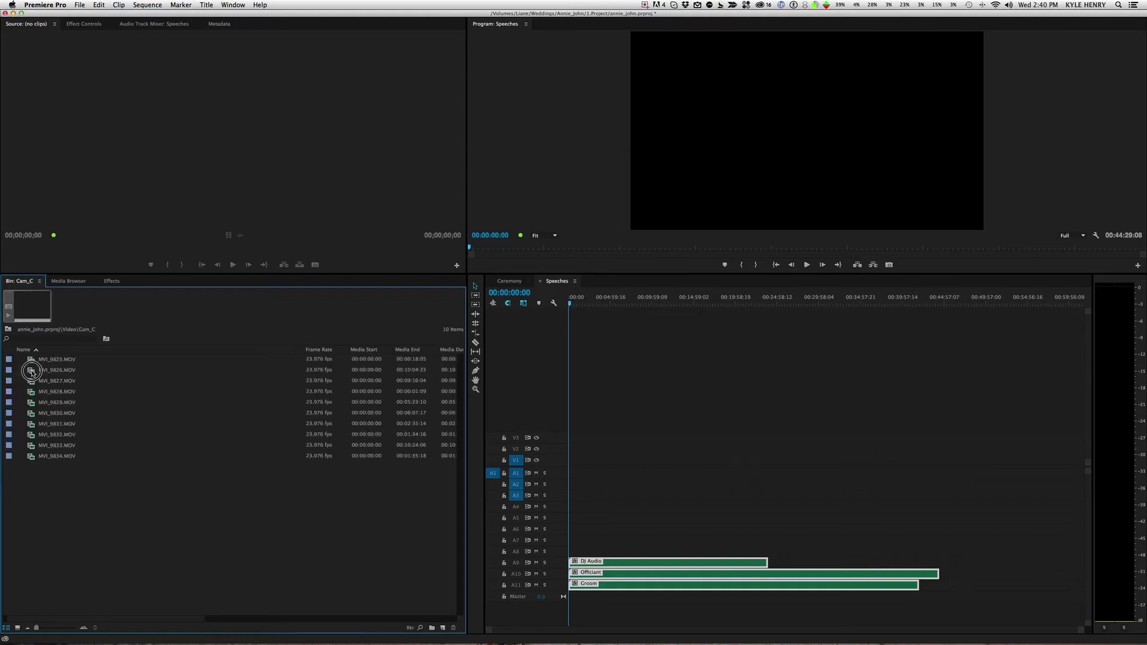
{"action": "left_click", "coordinate": [18, 628]}
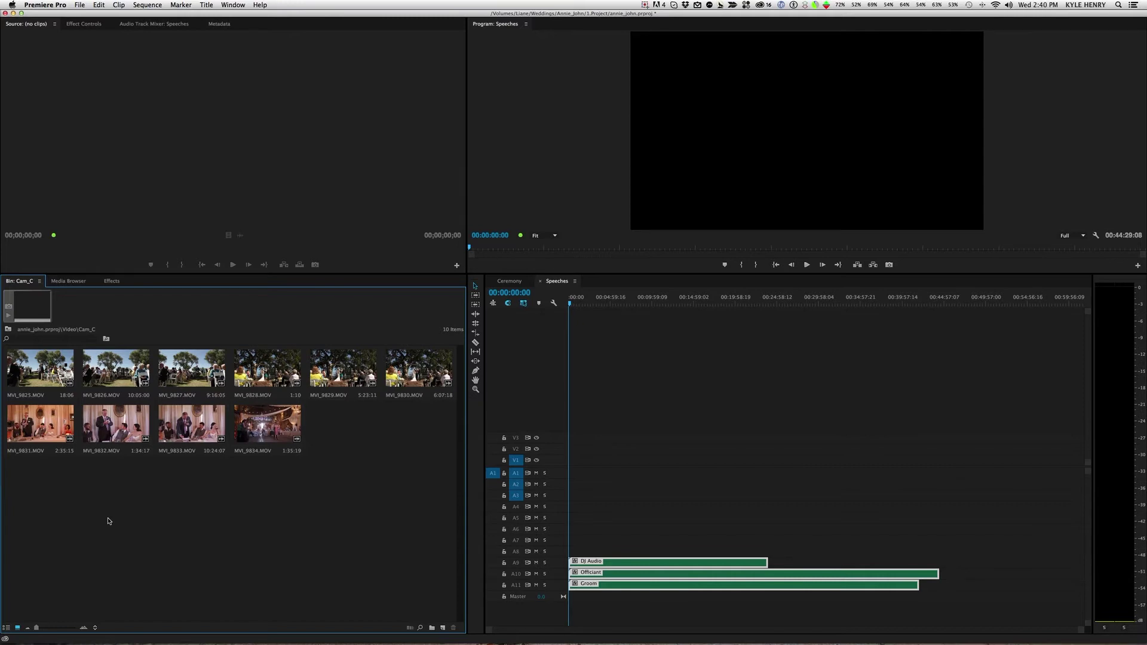
{"action": "left_click", "coordinate": [396, 365]}
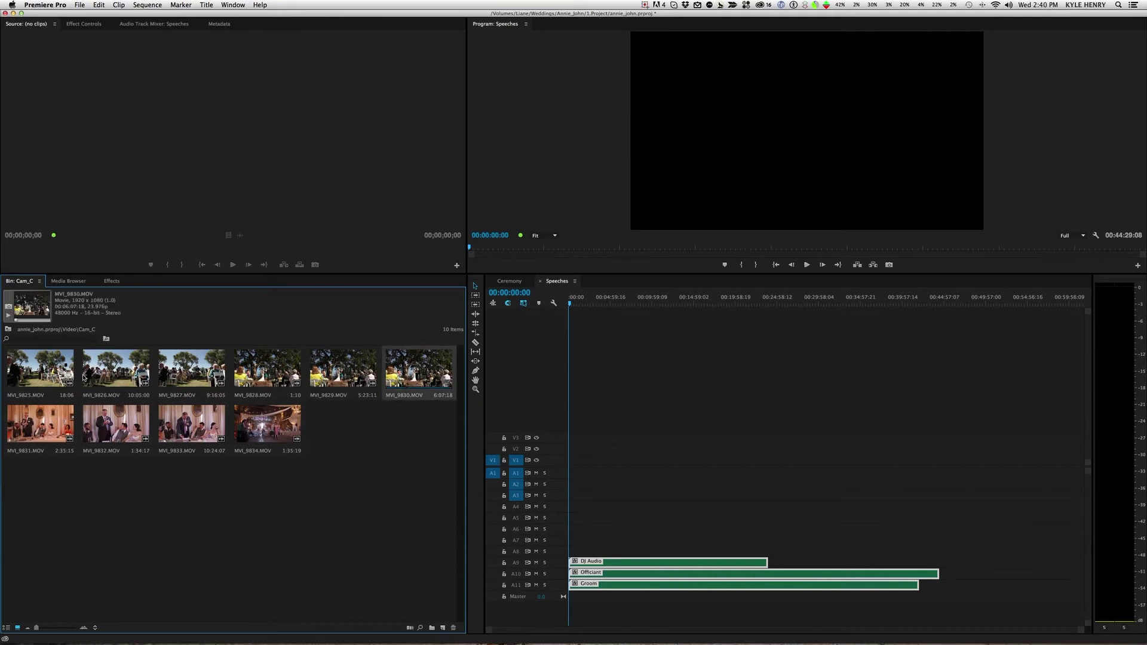
{"action": "left_click", "coordinate": [62, 373], "text": "shift"}
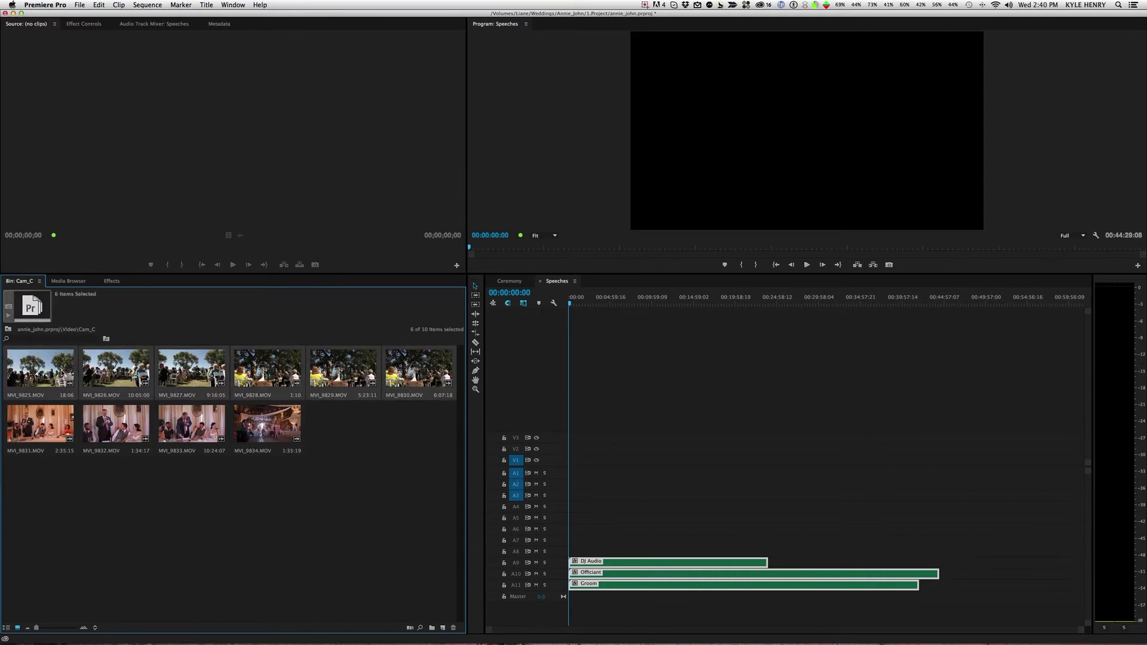
{"action": "left_click_drag", "start_coordinate": [63, 373], "coordinate": [571, 463]}
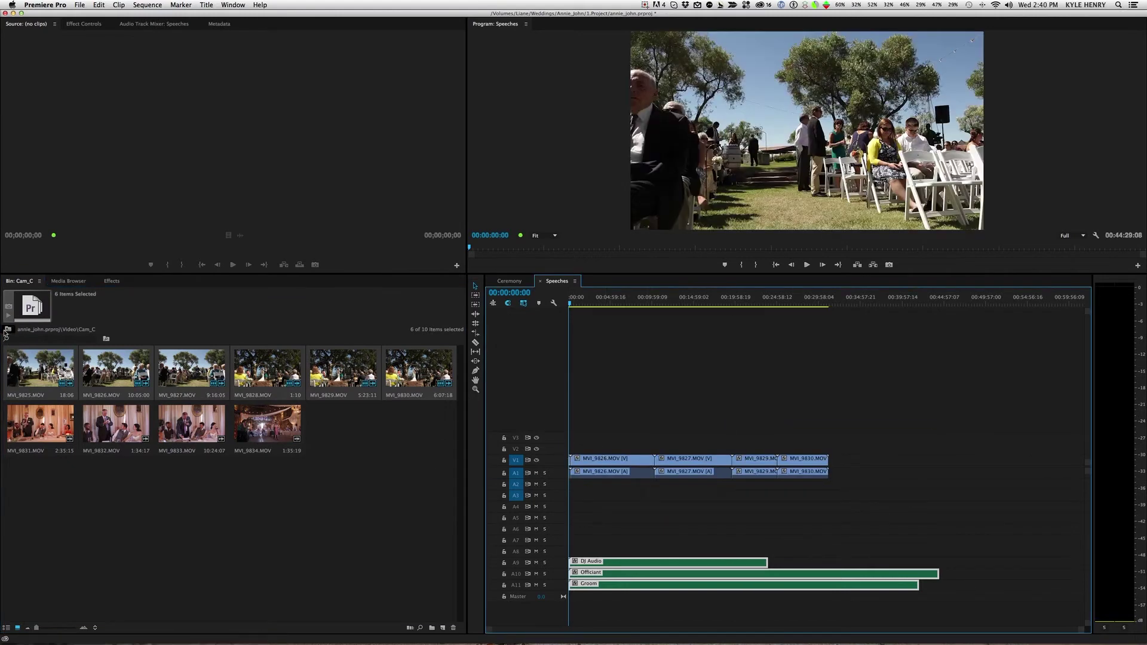
Add all three Cam_B clips to the sequence on V2
{"action": "left_click", "coordinate": [7, 329]}
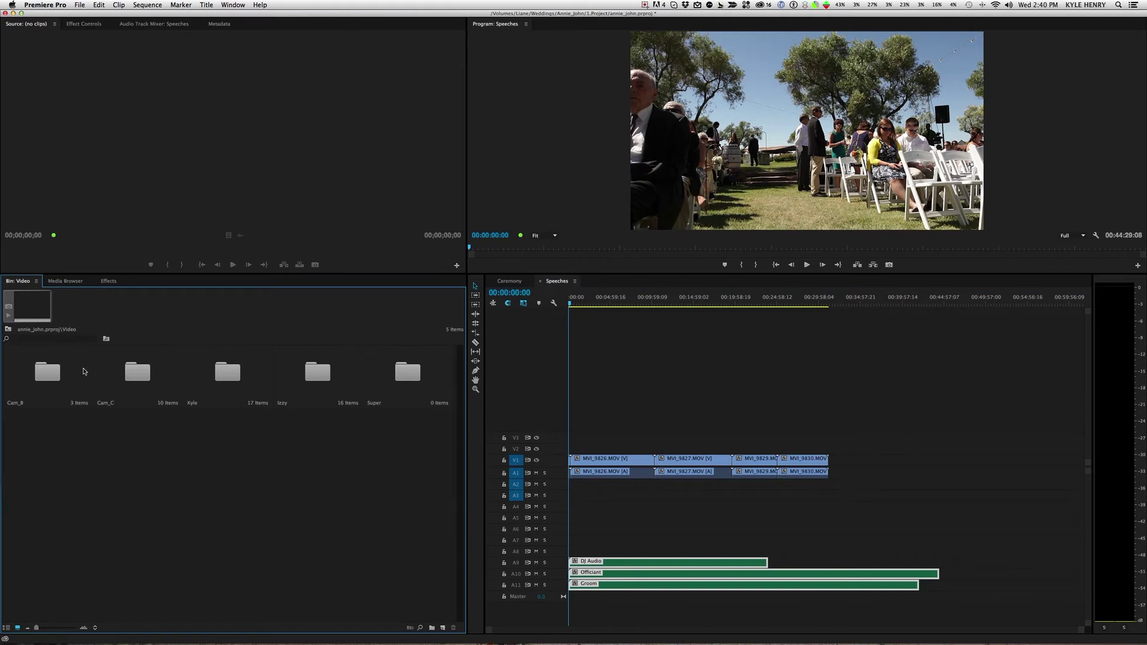
{"action": "double_click", "coordinate": [52, 373]}
{"action": "left_click_drag", "start_coordinate": [337, 373], "coordinate": [583, 453]}
{"action": "left_click", "coordinate": [8, 328]}
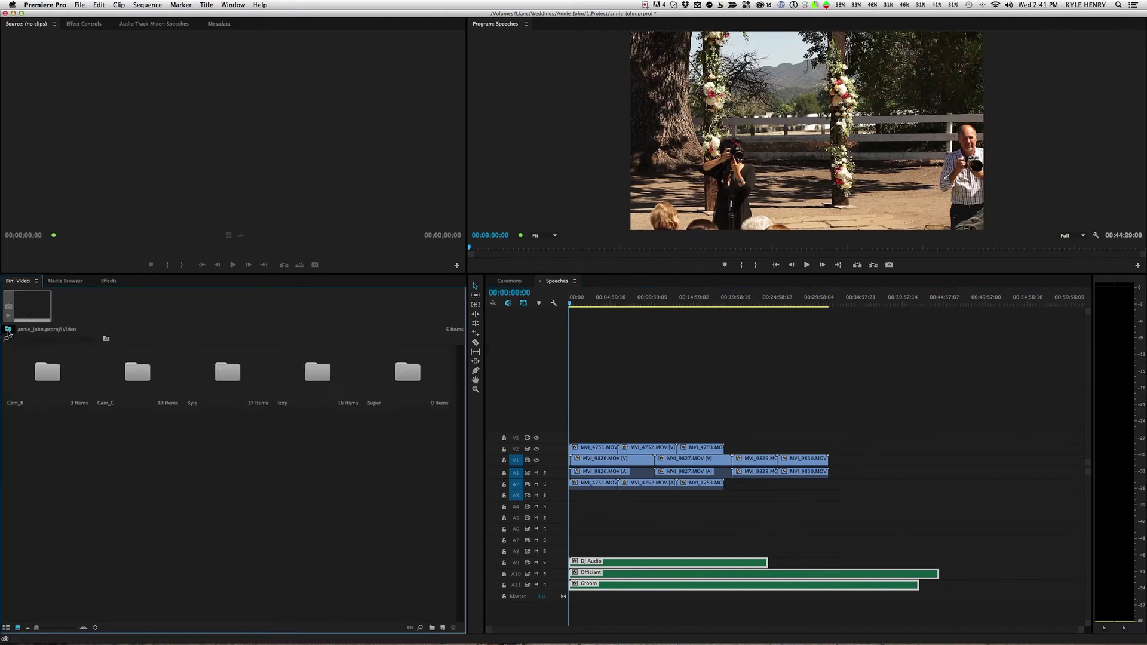
{"action": "left_click", "coordinate": [8, 329]}
Add Izzy's two Ceremony clips, PD8A7292 and PD8A7293, to the sequence on V3
{"action": "double_click", "coordinate": [37, 365]}
{"action": "double_click", "coordinate": [308, 372]}
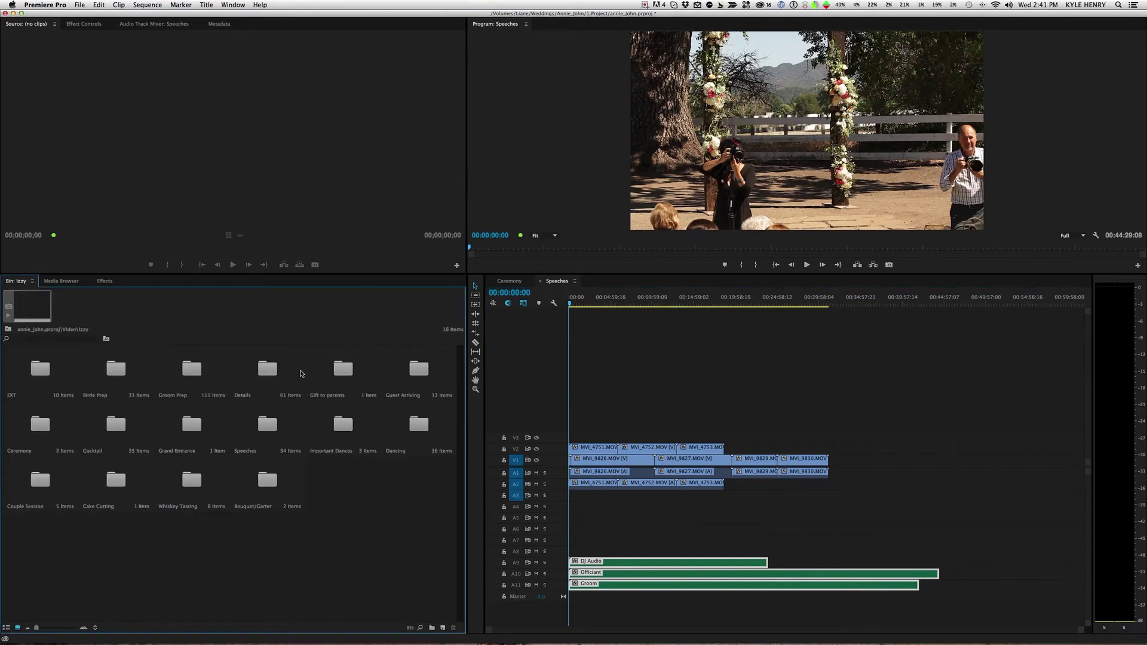
{"action": "double_click", "coordinate": [39, 424]}
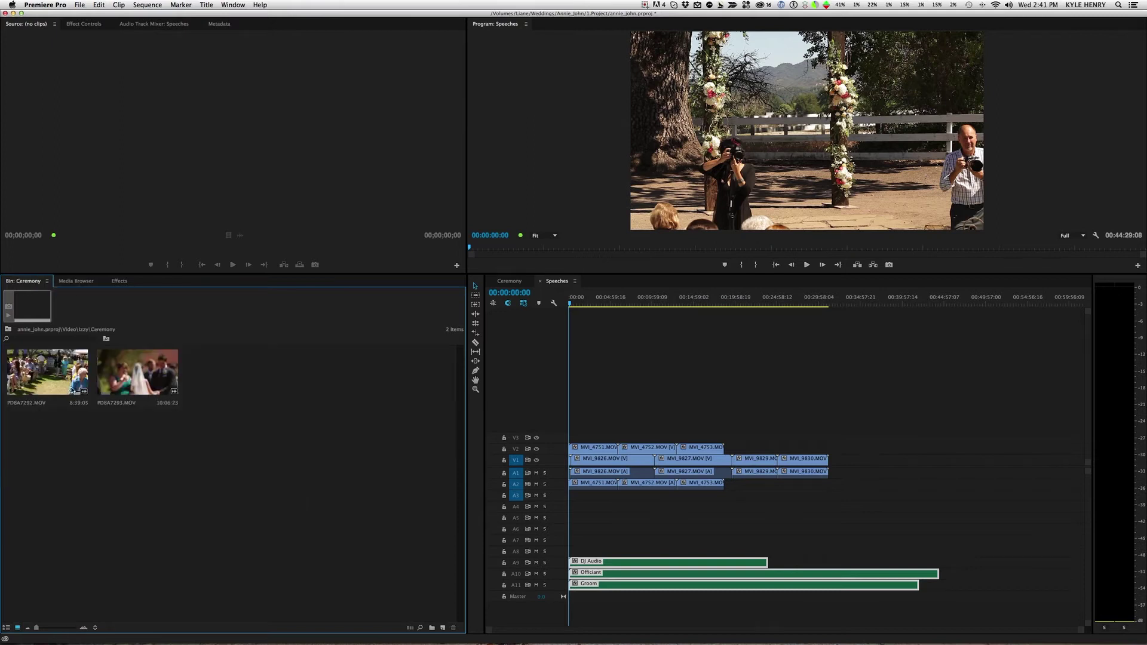
{"action": "left_click_drag", "start_coordinate": [285, 401], "coordinate": [576, 440]}
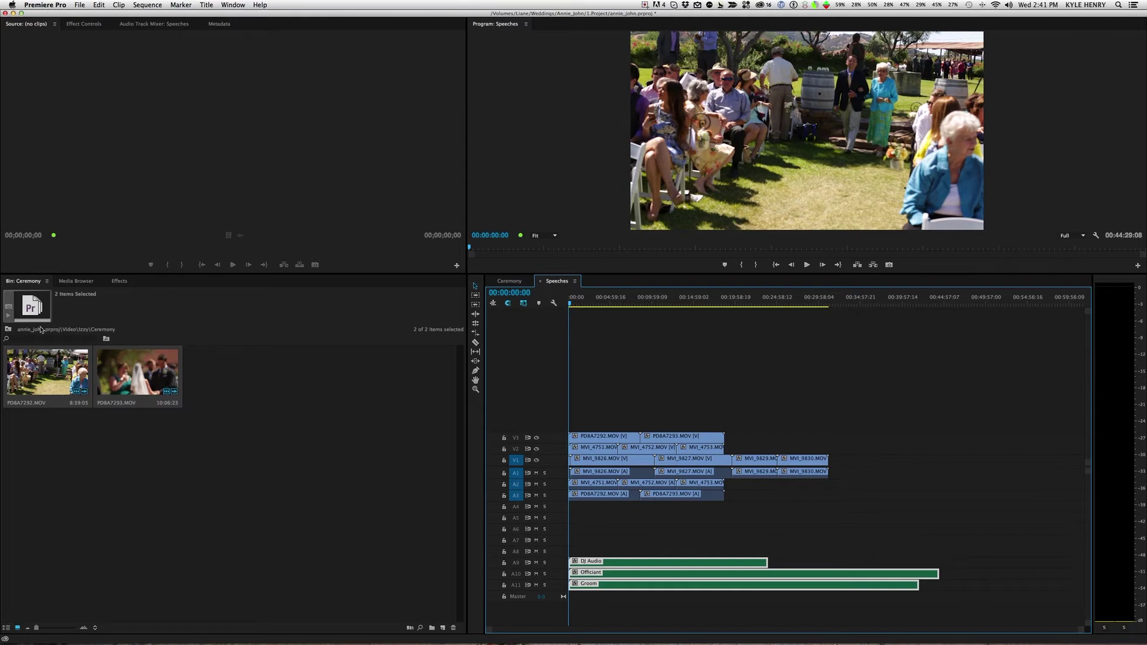
Add all four of Kyle's Ceremony clips to the sequence on new tracks V4/A4
{"action": "left_click", "coordinate": [8, 329]}
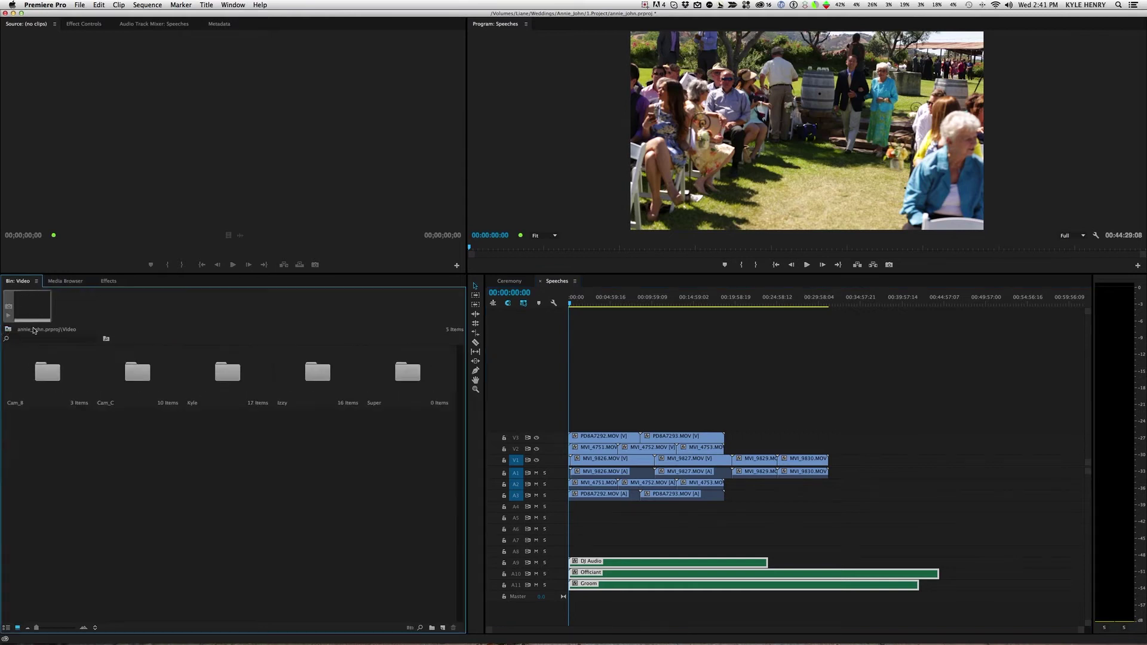
{"action": "double_click", "coordinate": [228, 371]}
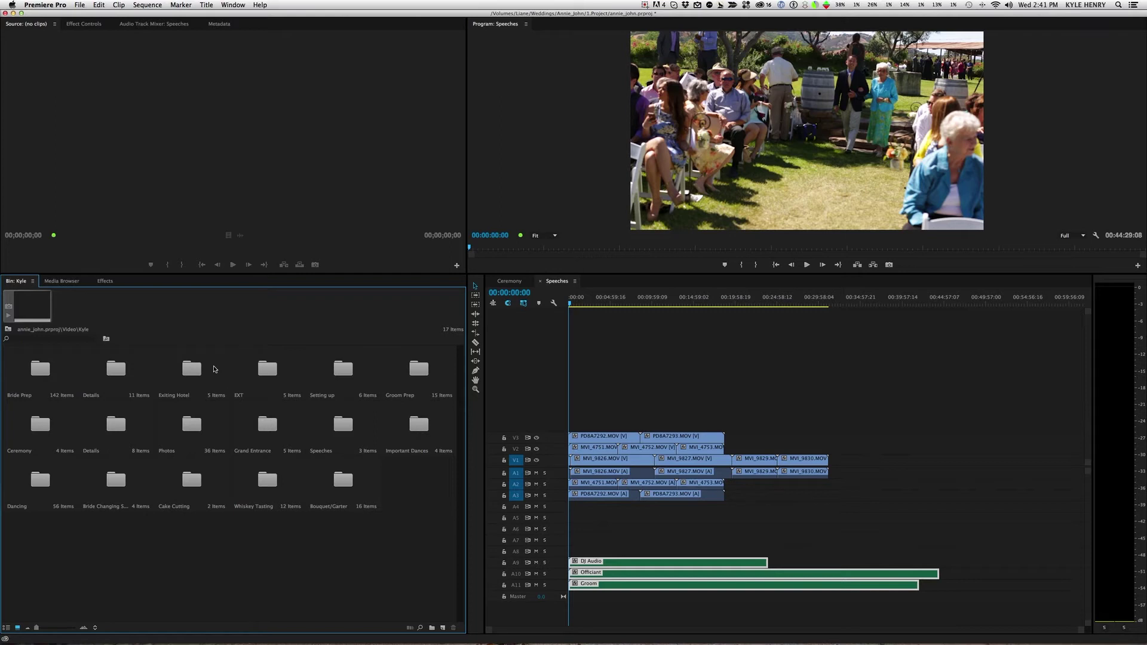
{"action": "double_click", "coordinate": [38, 434]}
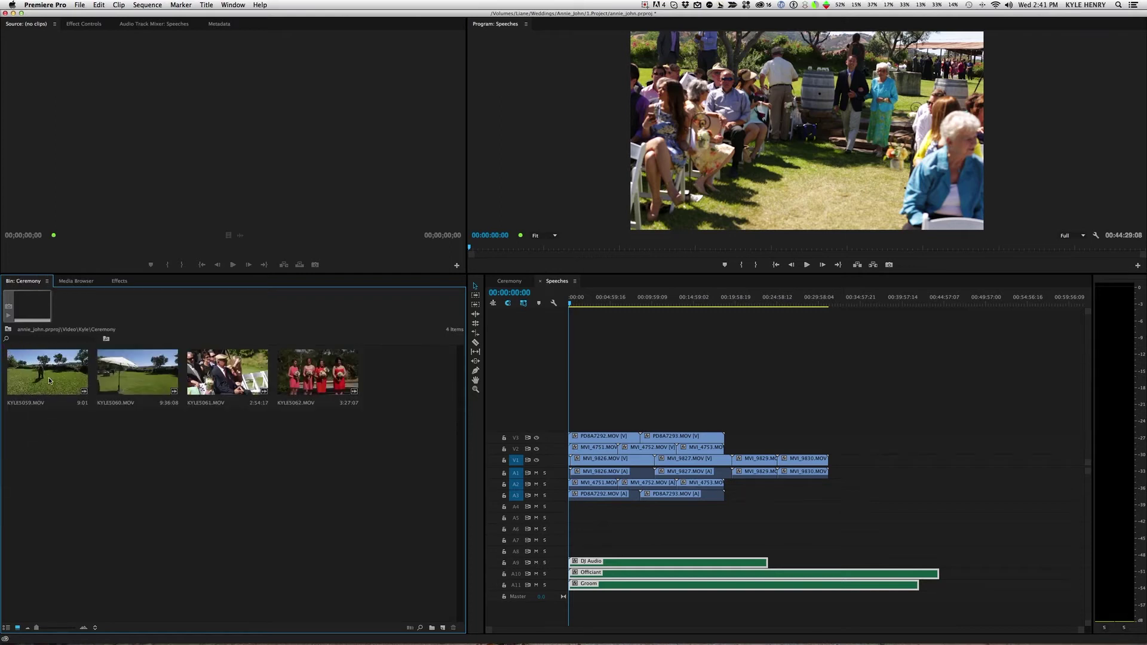
{"action": "left_click", "coordinate": [53, 375]}
{"action": "key", "text": "super+a"}
{"action": "left_click_drag", "start_coordinate": [57, 376], "coordinate": [621, 429]}
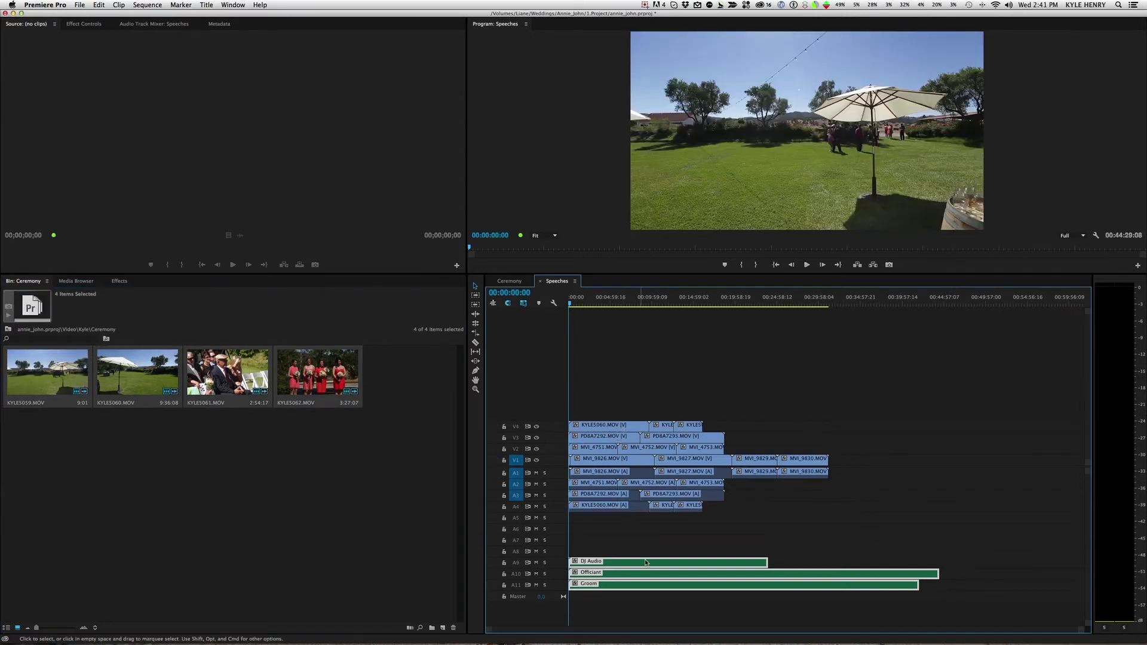
{"action": "left_click", "coordinate": [624, 522]}
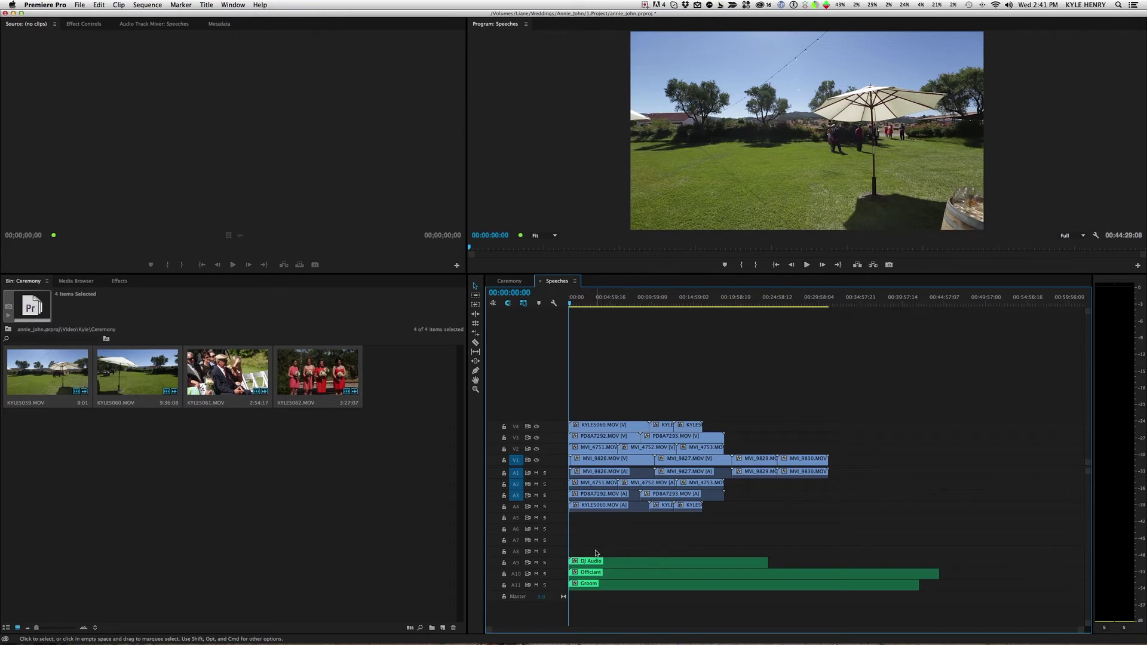
Nudge DJ Audio, Officiant and Groom up, then delete all empty video and audio tracks
{"action": "left_click_drag", "start_coordinate": [597, 553], "coordinate": [640, 598]}
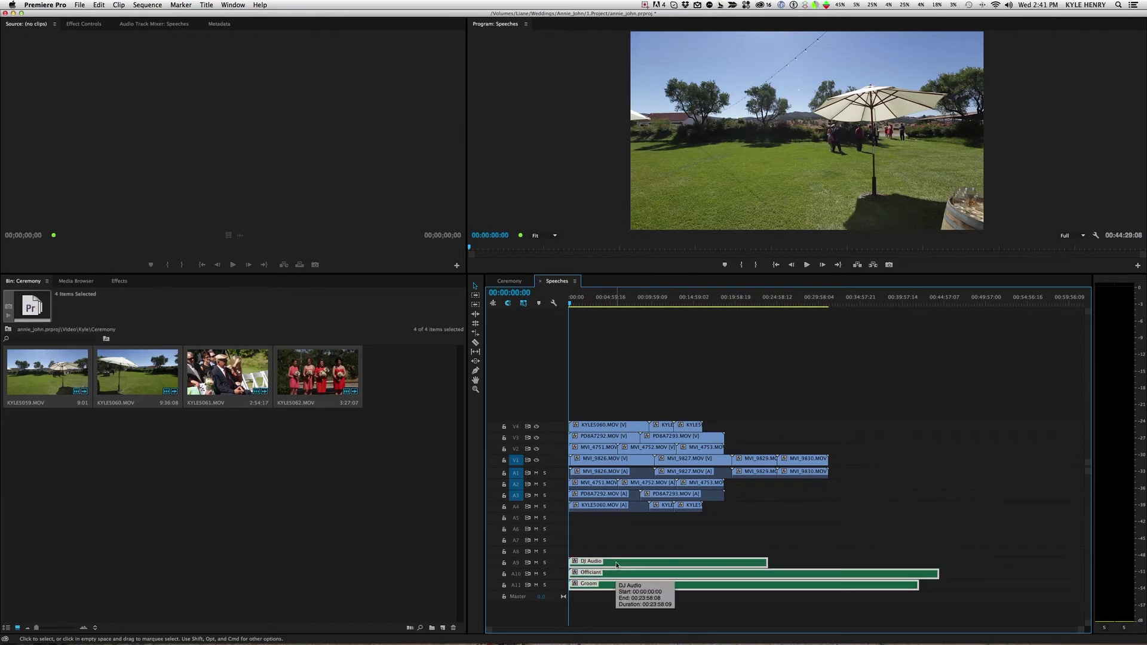
{"action": "key", "text": "alt+Up"}
{"action": "key", "text": "alt+Up"}
{"action": "key", "text": "alt+Up"}
{"action": "key", "text": "alt+Up"}
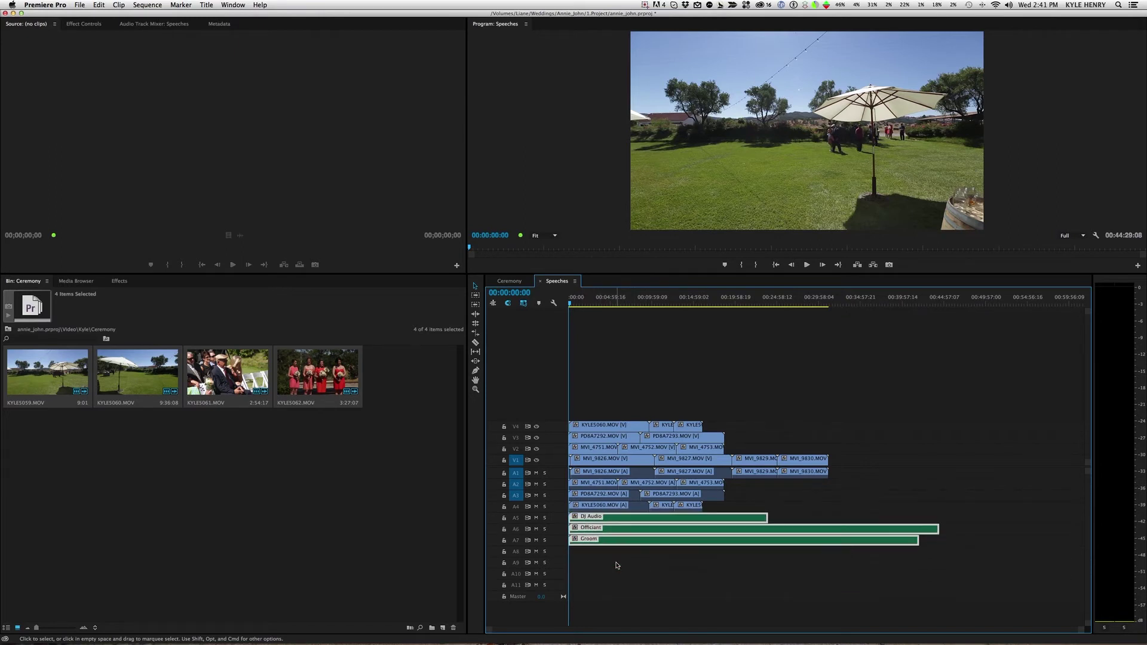
{"action": "right_click", "coordinate": [536, 374]}
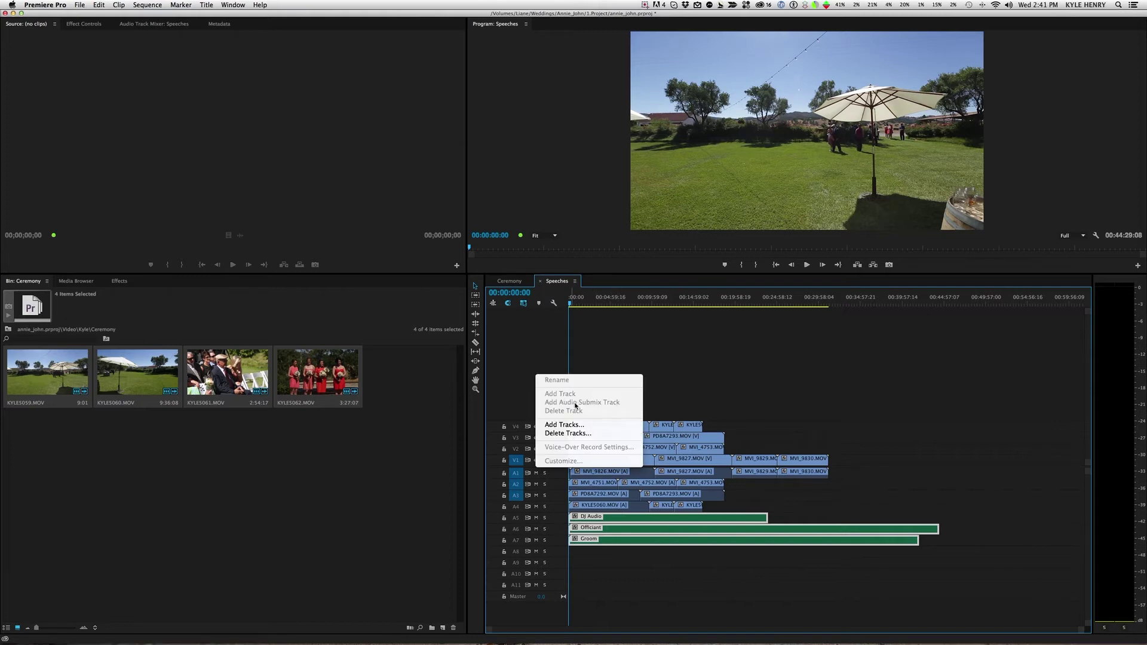
{"action": "left_click", "coordinate": [583, 435]}
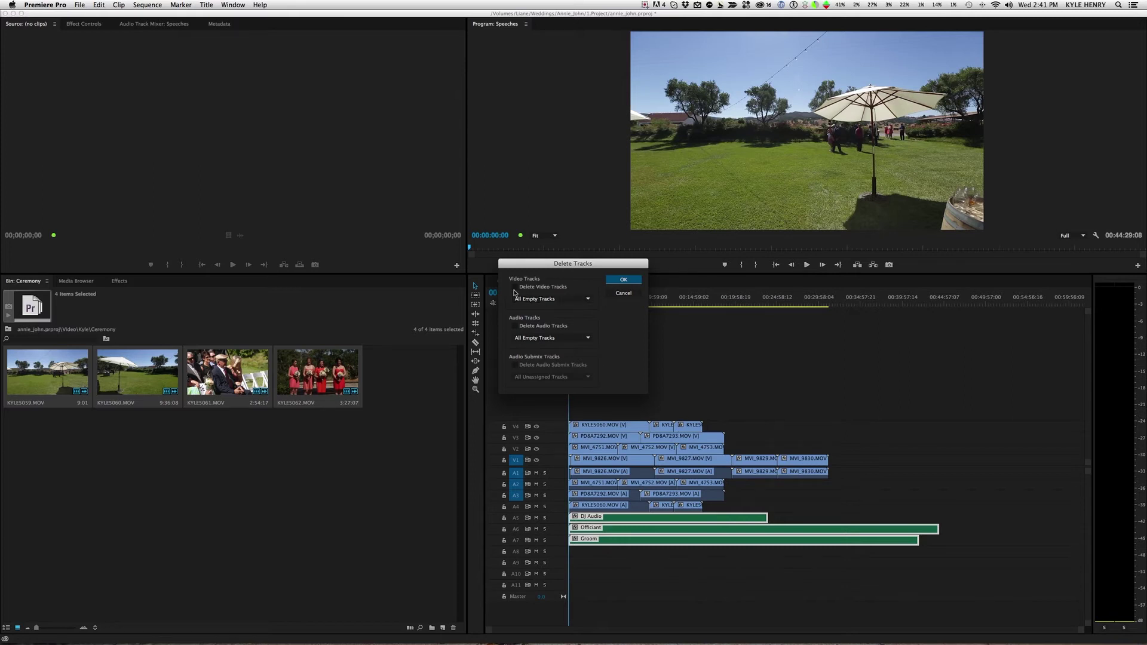
{"action": "left_click", "coordinate": [513, 288]}
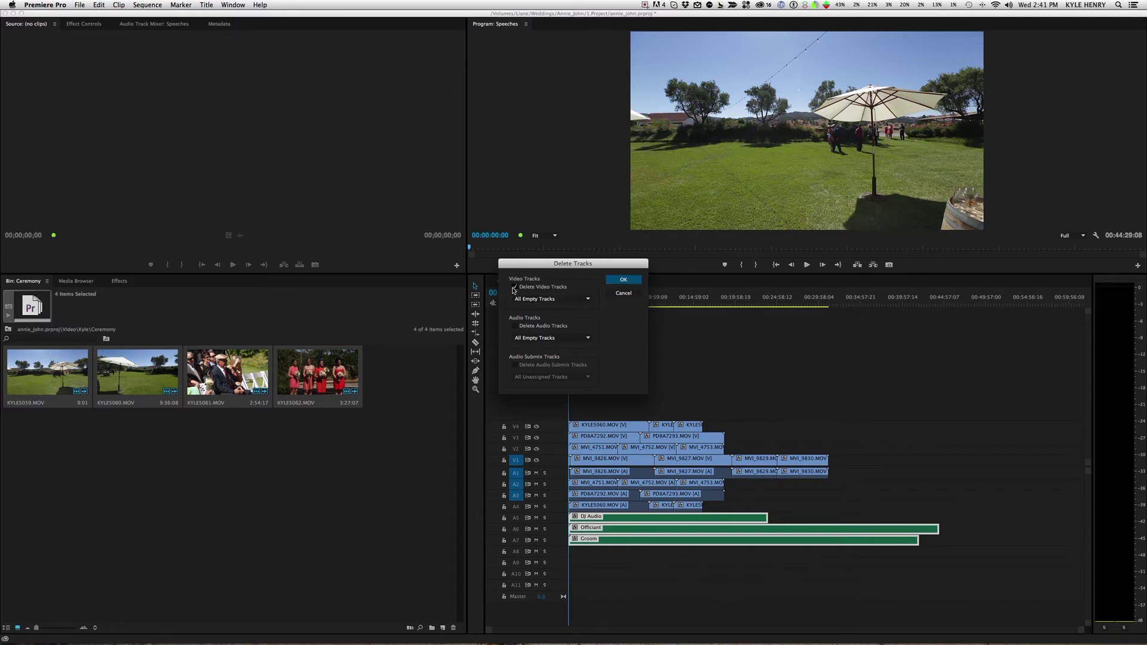
{"action": "left_click", "coordinate": [515, 326]}
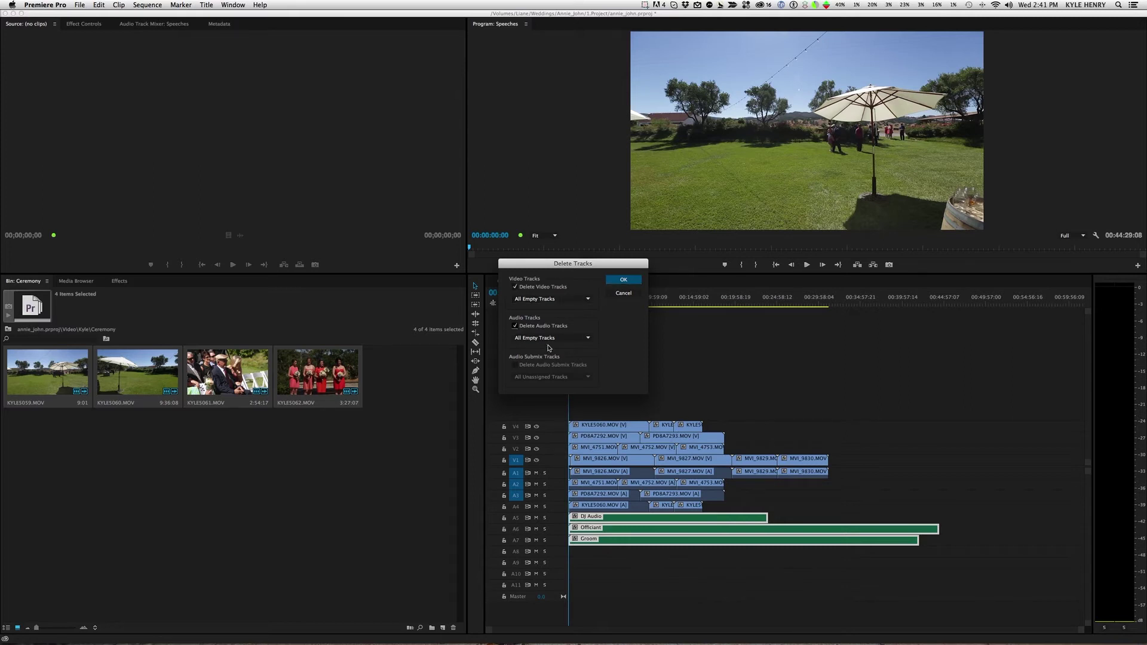
{"action": "left_click", "coordinate": [623, 280]}
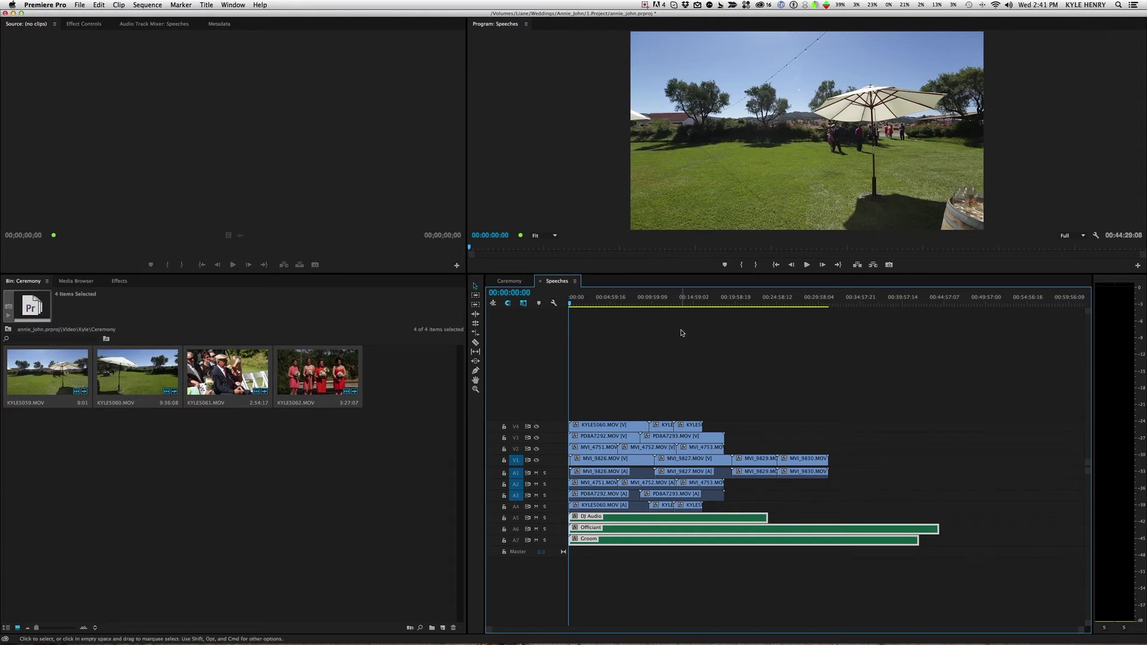
Save the project and cut every clip out of the Speeches sequence
{"action": "key", "text": "super+s"}
{"action": "left_click", "coordinate": [852, 587]}
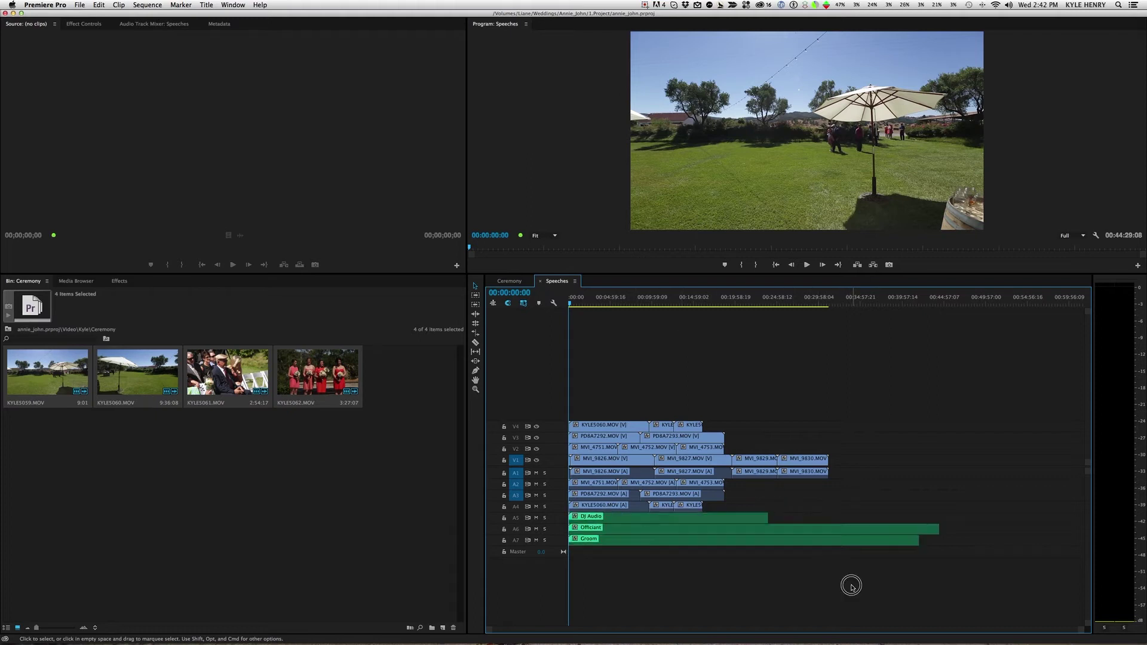
{"action": "left_click_drag", "start_coordinate": [852, 587], "coordinate": [547, 395]}
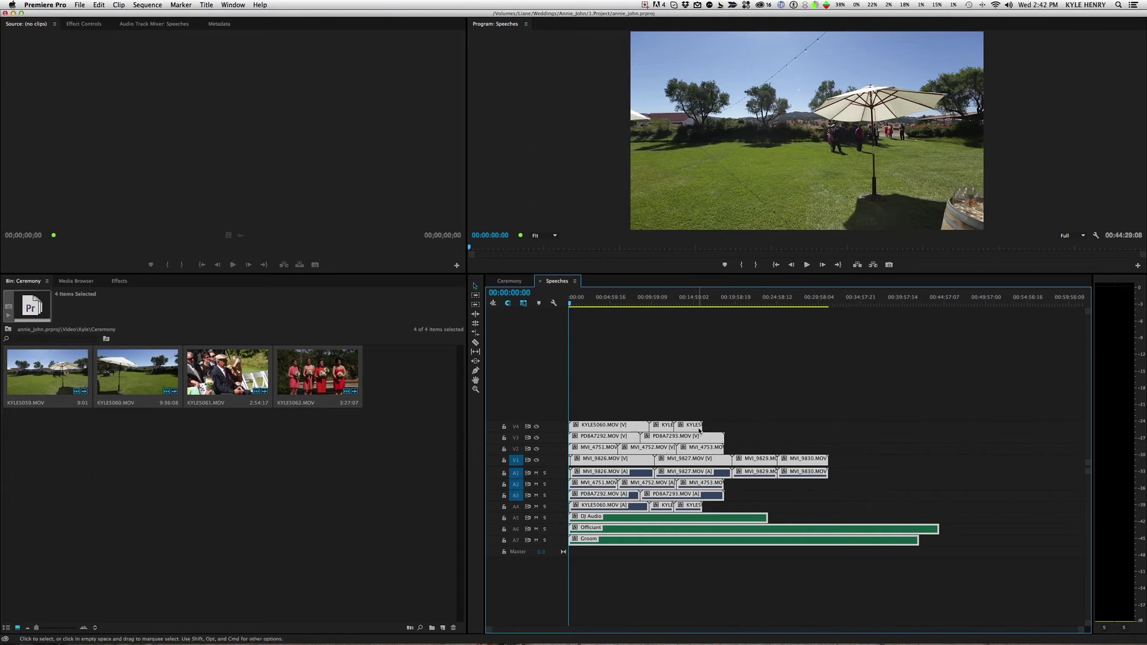
{"action": "key", "text": "super+x"}
Paste the clips into the Ceremony sequence at its start and fit the timeline to view
{"action": "left_click", "coordinate": [509, 281]}
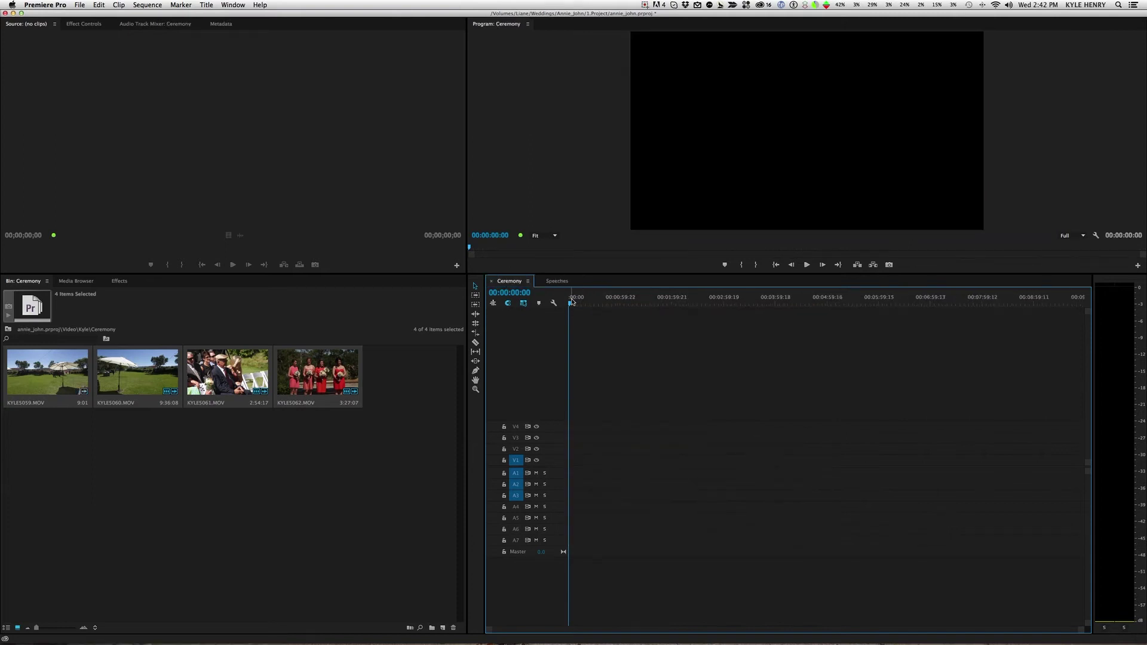
{"action": "mouse_move", "coordinate": [572, 301]}
{"action": "left_mouse_down"}
{"action": "mouse_move", "coordinate": [586, 300]}
{"action": "mouse_move", "coordinate": [569, 302]}
{"action": "left_mouse_up"}
{"action": "key", "text": "super+v"}
{"action": "left_click", "coordinate": [612, 299]}
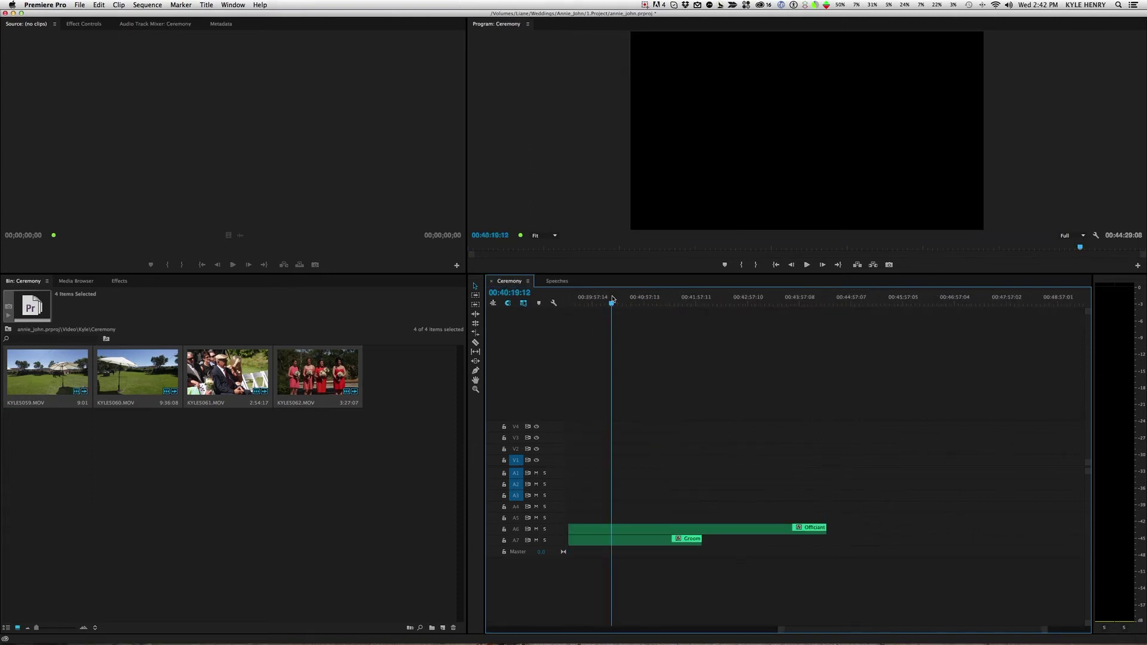
{"action": "key", "text": "Home"}
{"action": "key", "text": "backslash"}
{"action": "left_click_drag", "start_coordinate": [577, 297], "coordinate": [567, 297]}
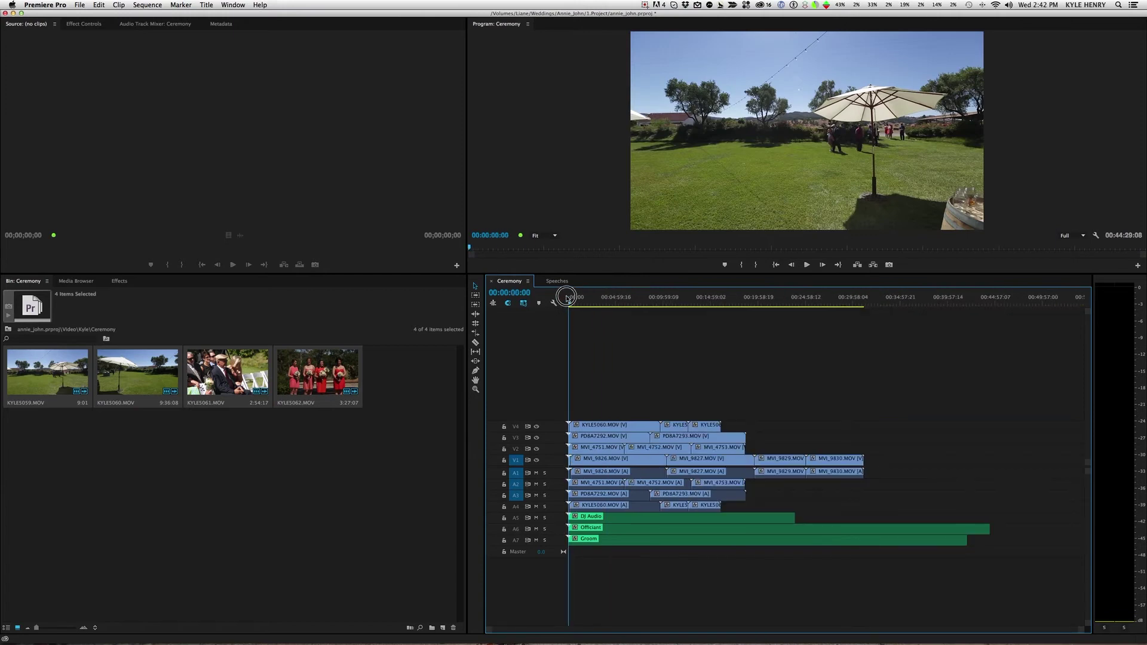
Launch PluralEyes 3 from Window > Extensions and confirm saving the project
{"action": "left_click", "coordinate": [241, 4]}
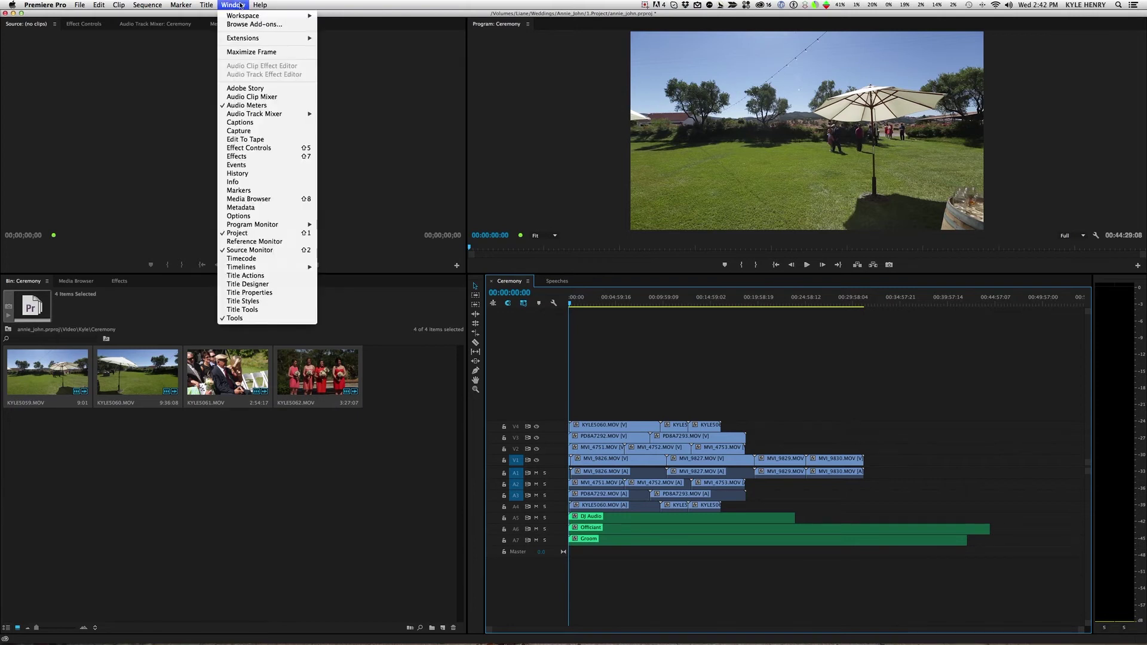
{"action": "mouse_move", "coordinate": [261, 42]}
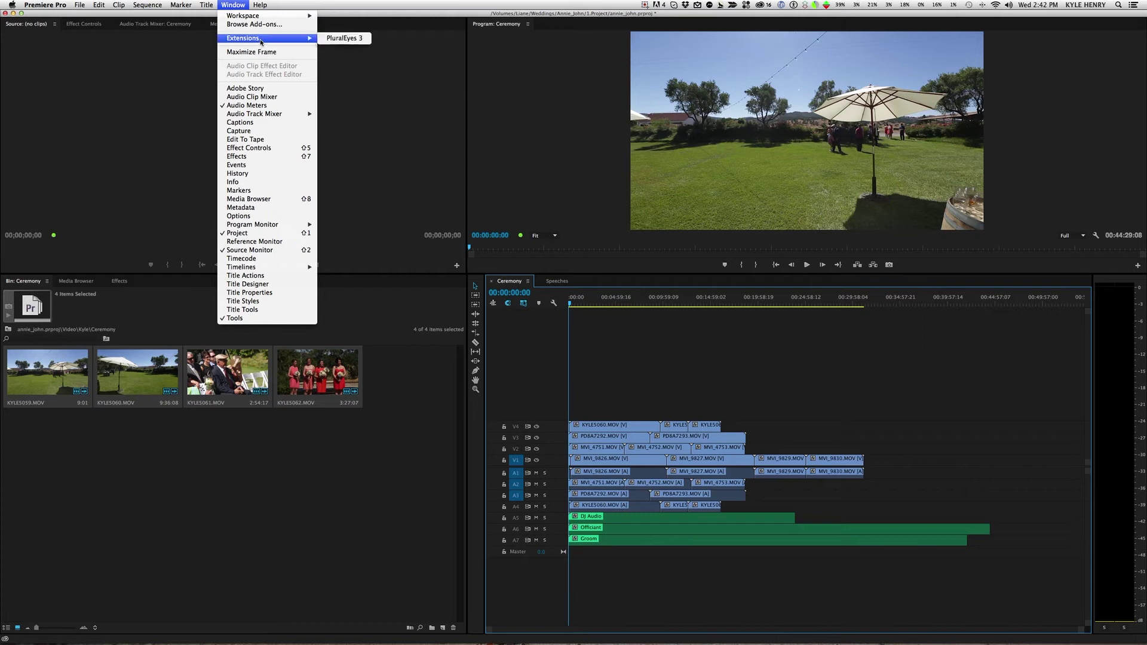
{"action": "left_click", "coordinate": [360, 38]}
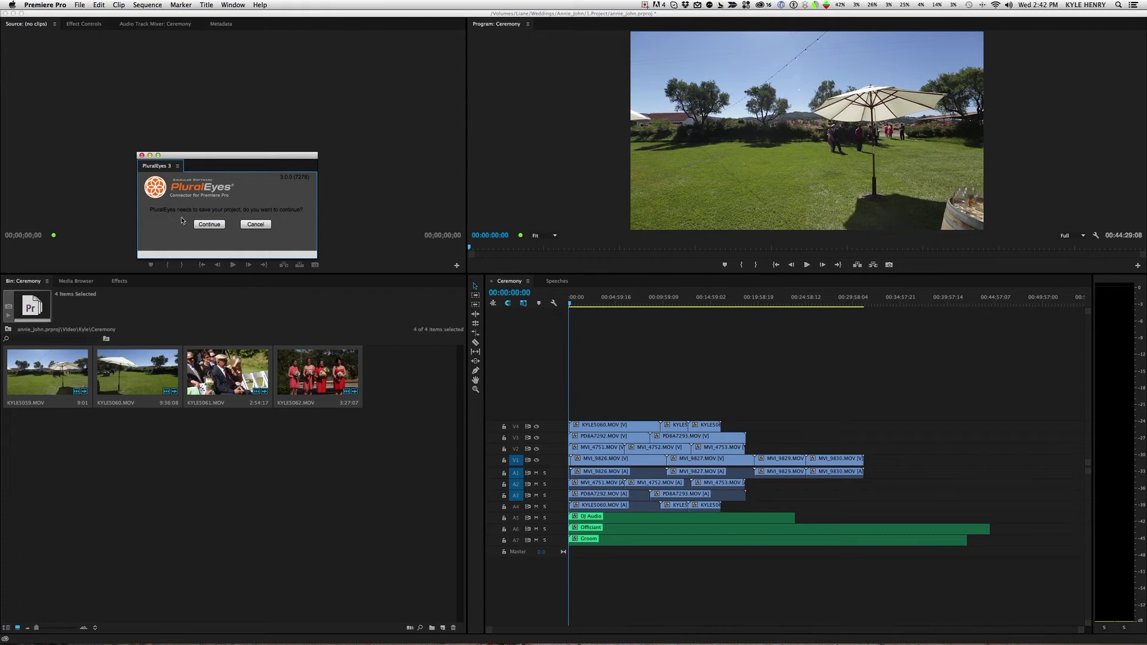
{"action": "left_click", "coordinate": [217, 226]}
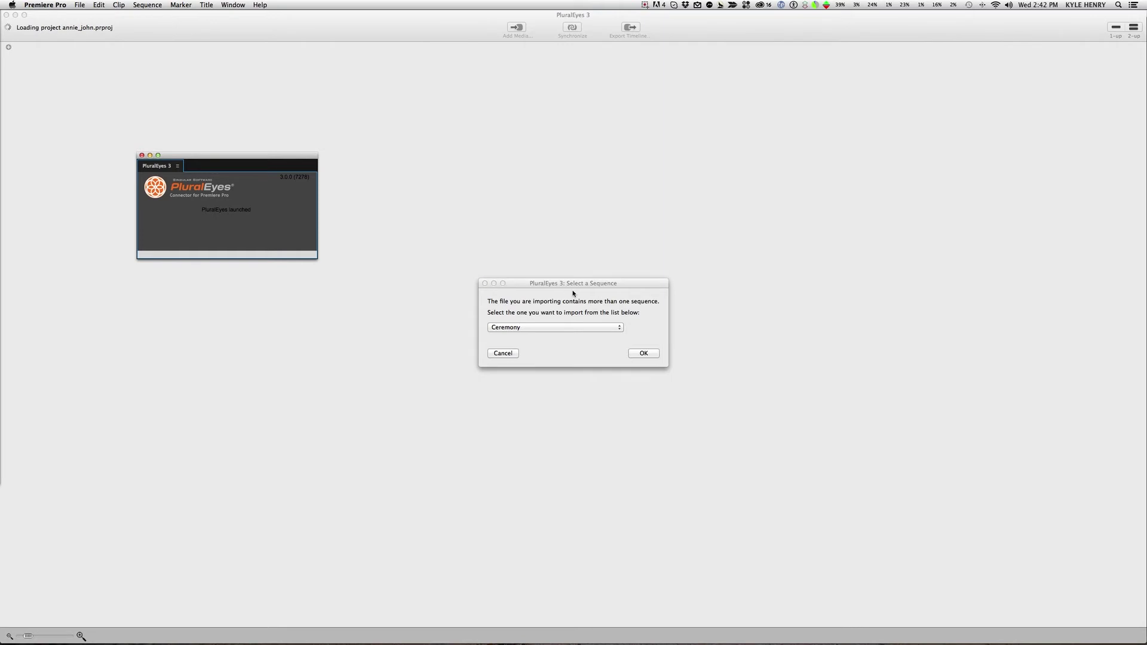
Pick Ceremony as the sequence to import into PluralEyes 3 and confirm
{"action": "left_click", "coordinate": [605, 286]}
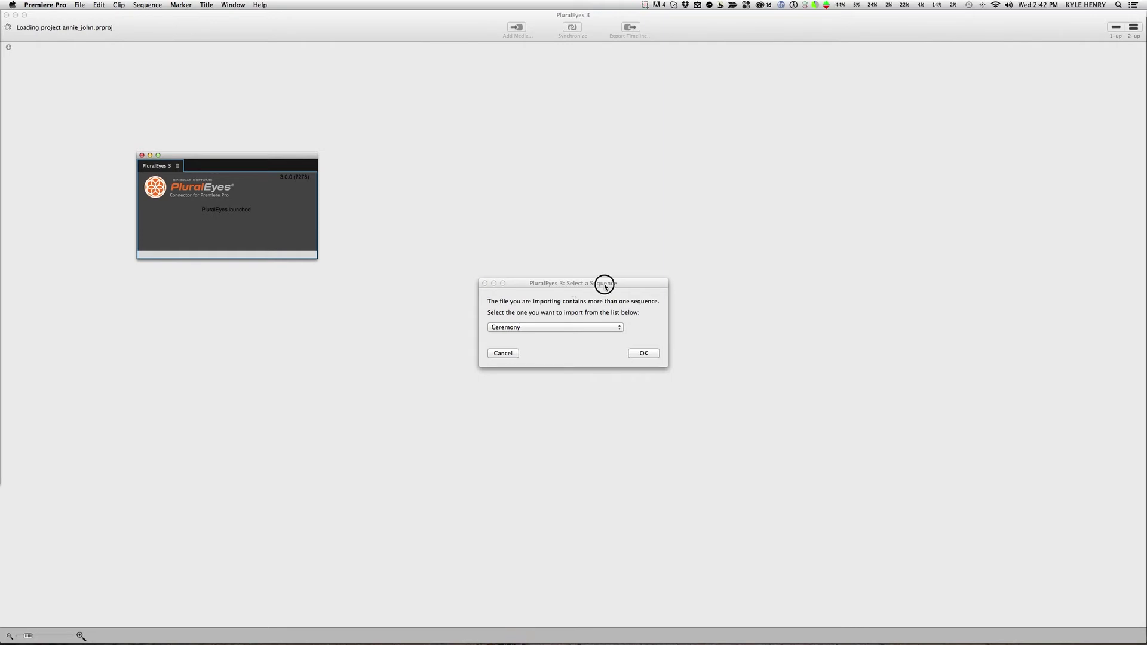
{"action": "left_click", "coordinate": [600, 329]}
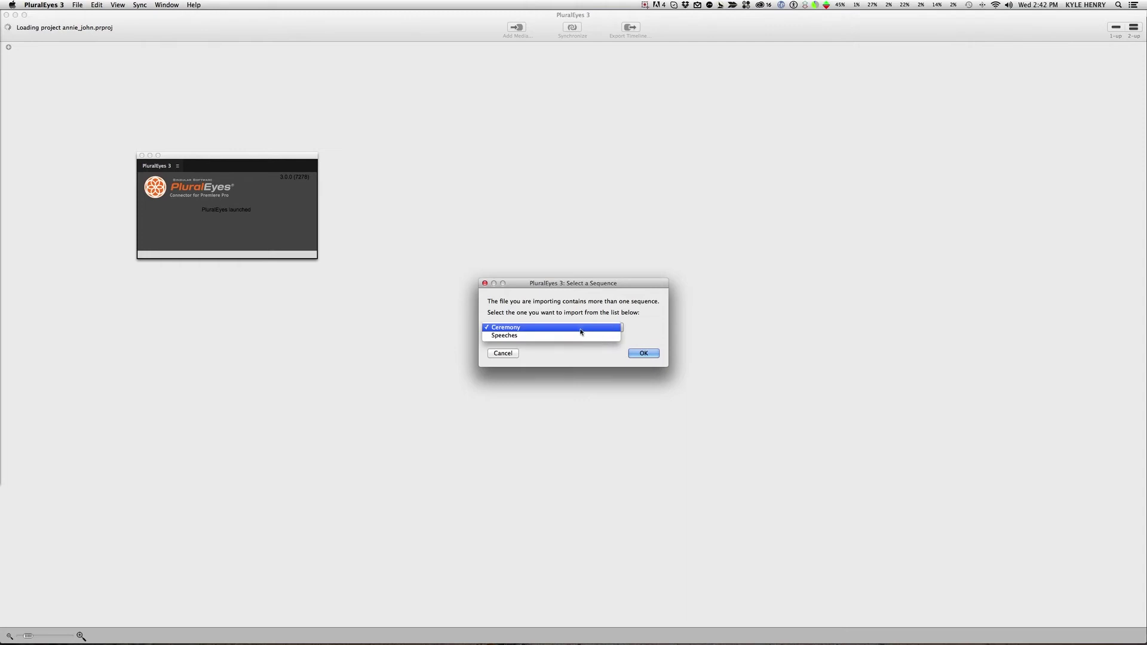
{"action": "left_click", "coordinate": [520, 328]}
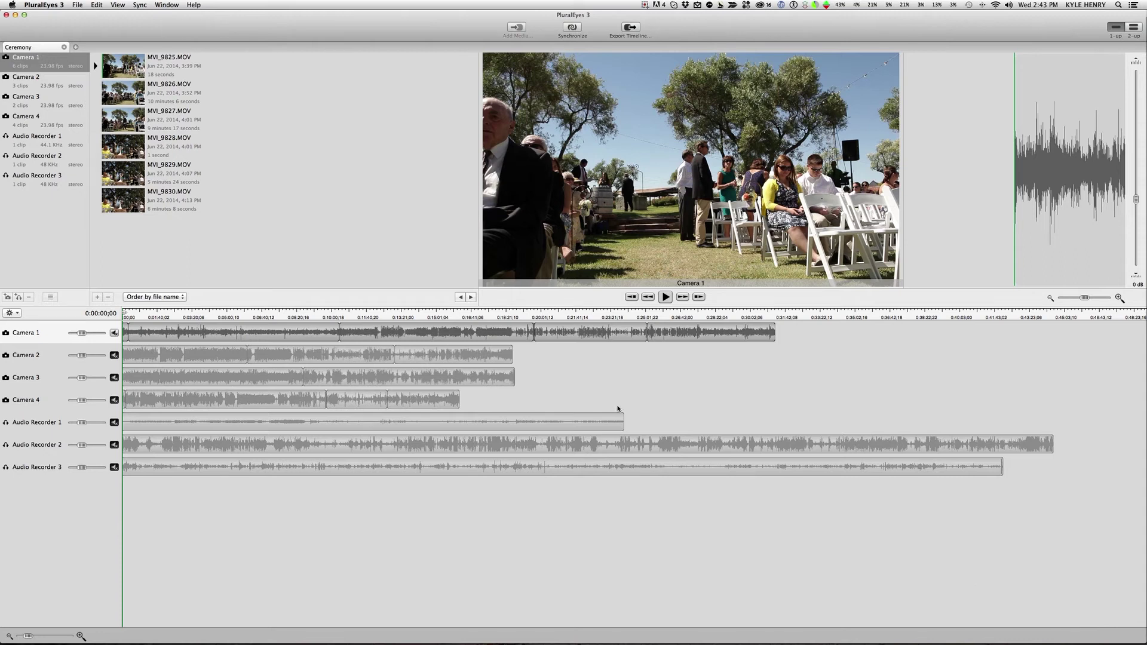
In the Sync menu, uncheck Level Audio and check Try Really Hard
{"action": "left_click_drag", "start_coordinate": [209, 312], "coordinate": [221, 313]}
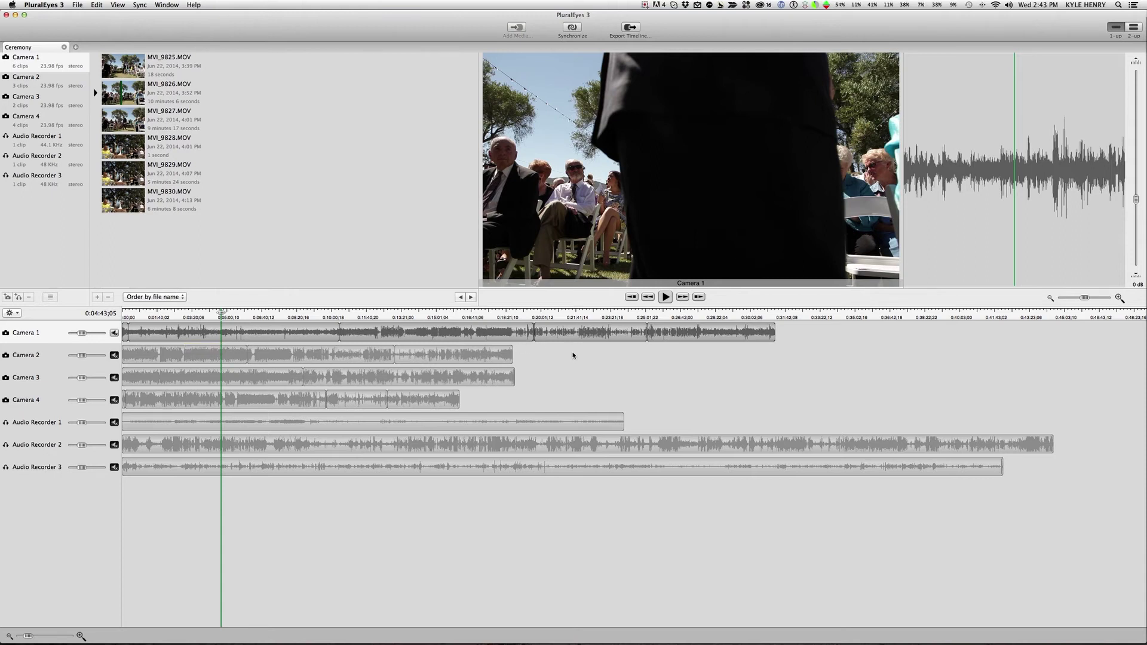
{"action": "left_click_drag", "start_coordinate": [219, 317], "coordinate": [123, 316]}
{"action": "left_click", "coordinate": [140, 5]}
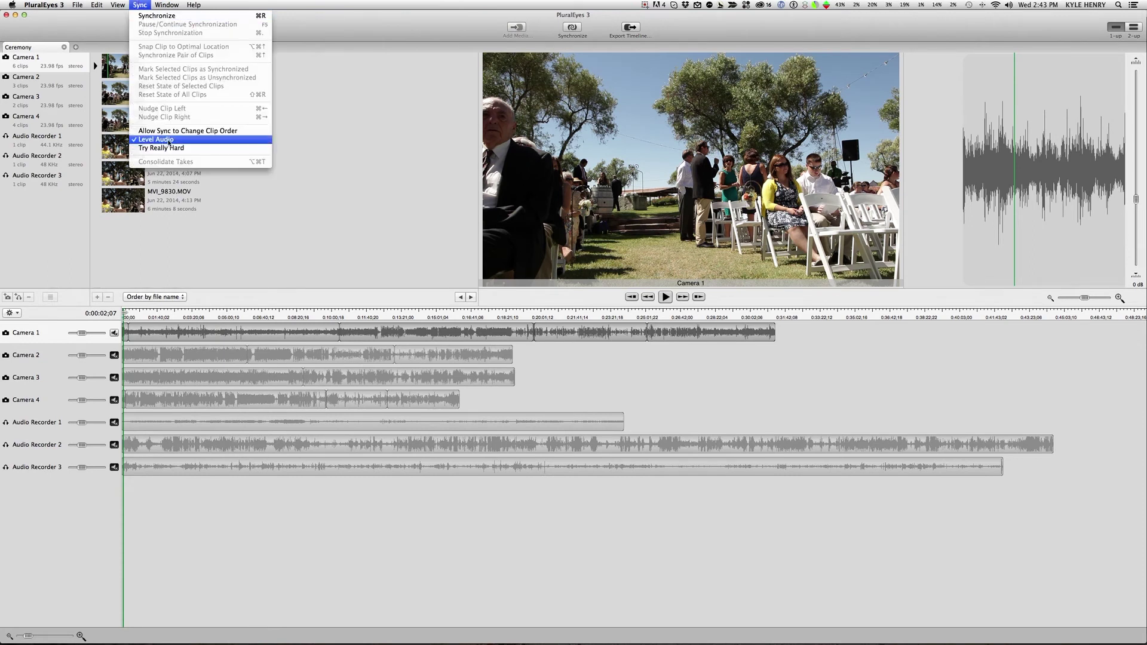
{"action": "left_click", "coordinate": [187, 140]}
{"action": "left_click", "coordinate": [140, 5]}
{"action": "left_click", "coordinate": [187, 149]}
{"action": "left_click", "coordinate": [147, 4]}
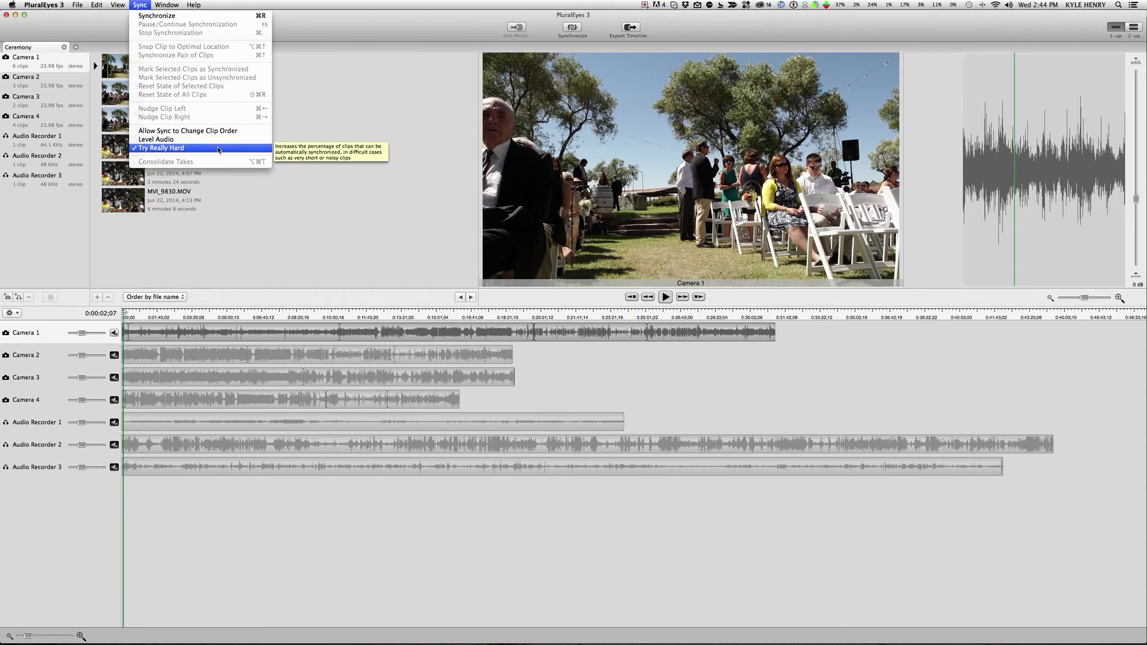
{"action": "left_click", "coordinate": [317, 228]}
{"action": "left_click_drag", "start_coordinate": [177, 317], "coordinate": [106, 326]}
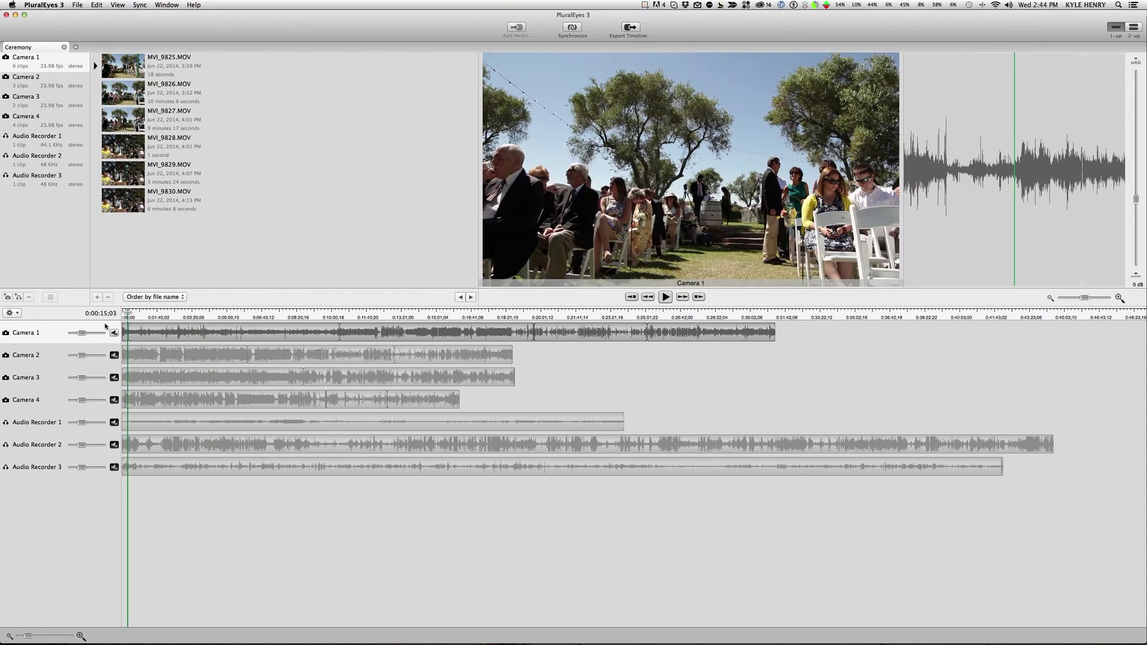
{"action": "left_click", "coordinate": [573, 29]}
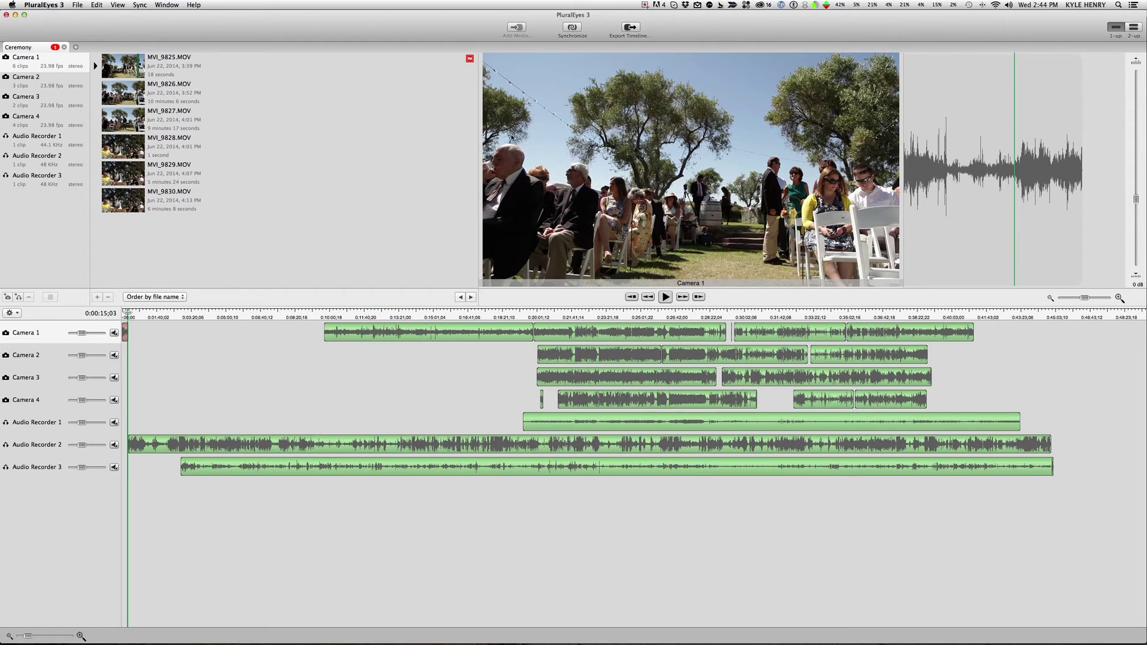
{"action": "left_click_drag", "start_coordinate": [358, 323], "coordinate": [543, 377]}
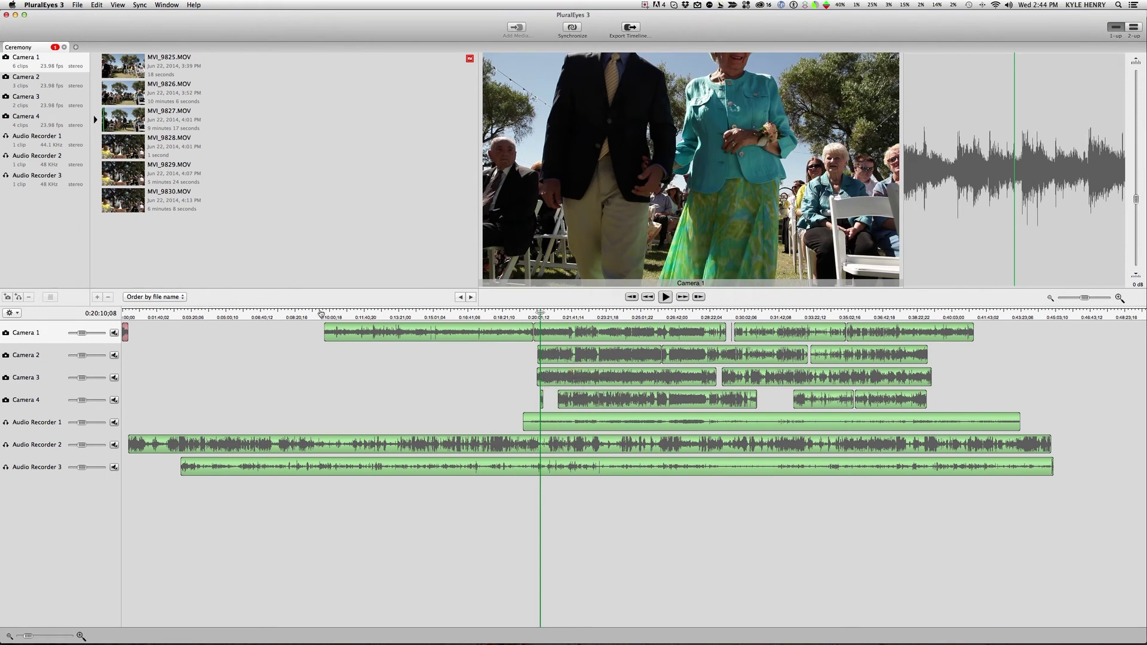
{"action": "left_click", "coordinate": [123, 315]}
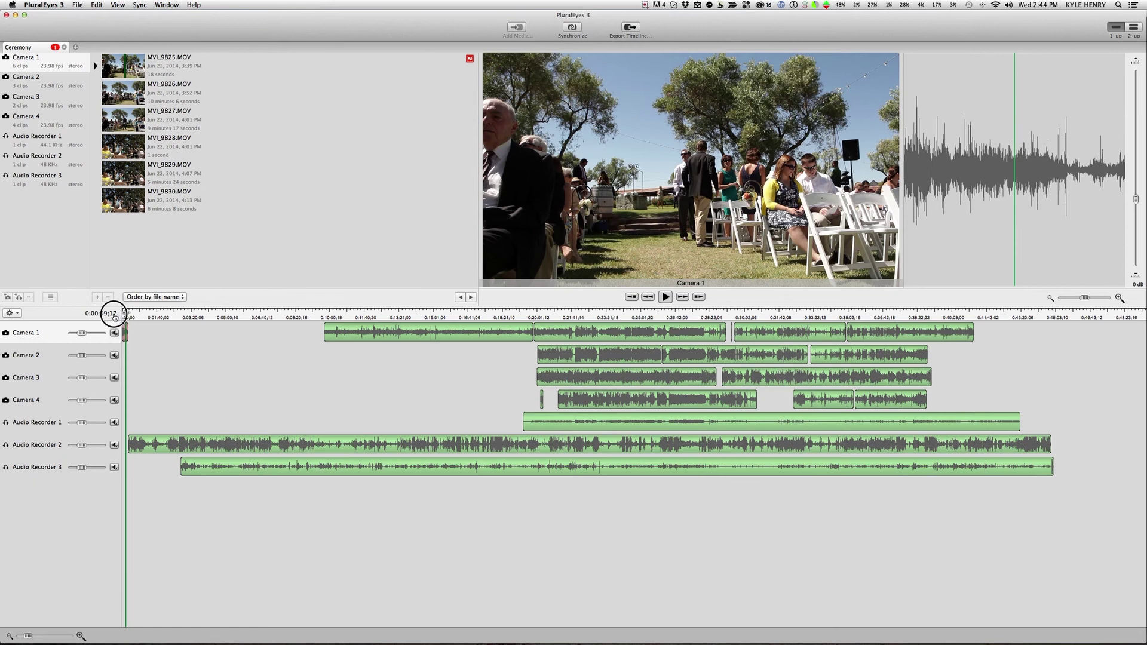
{"action": "left_click_drag", "start_coordinate": [124, 315], "coordinate": [126, 319]}
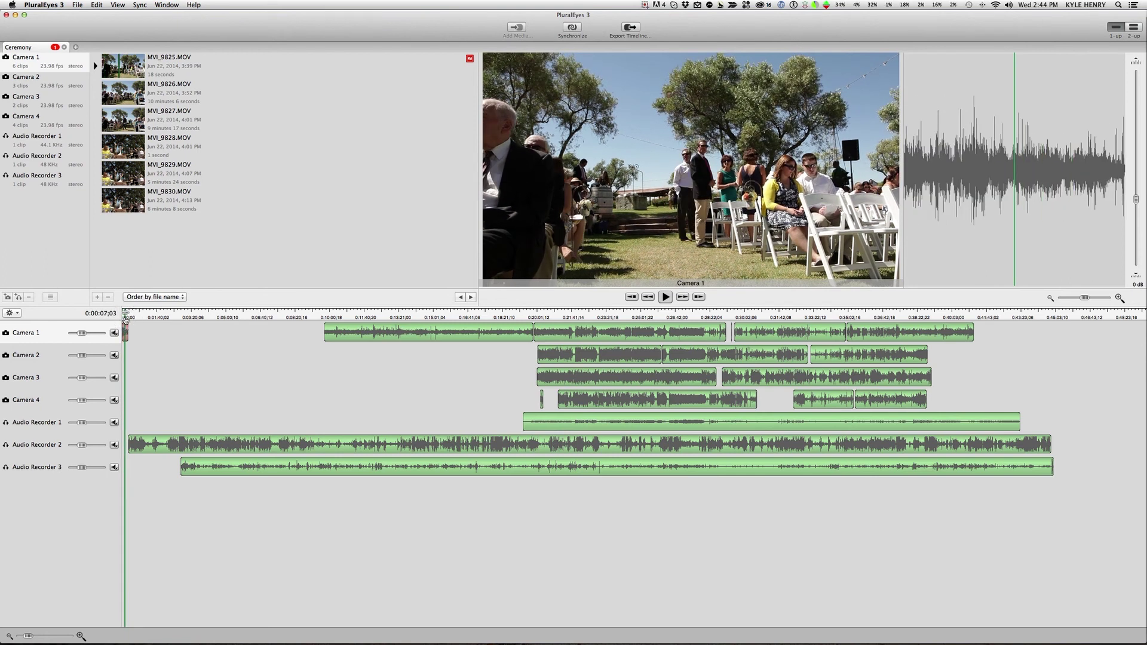
{"action": "left_click_drag", "start_coordinate": [135, 316], "coordinate": [435, 389]}
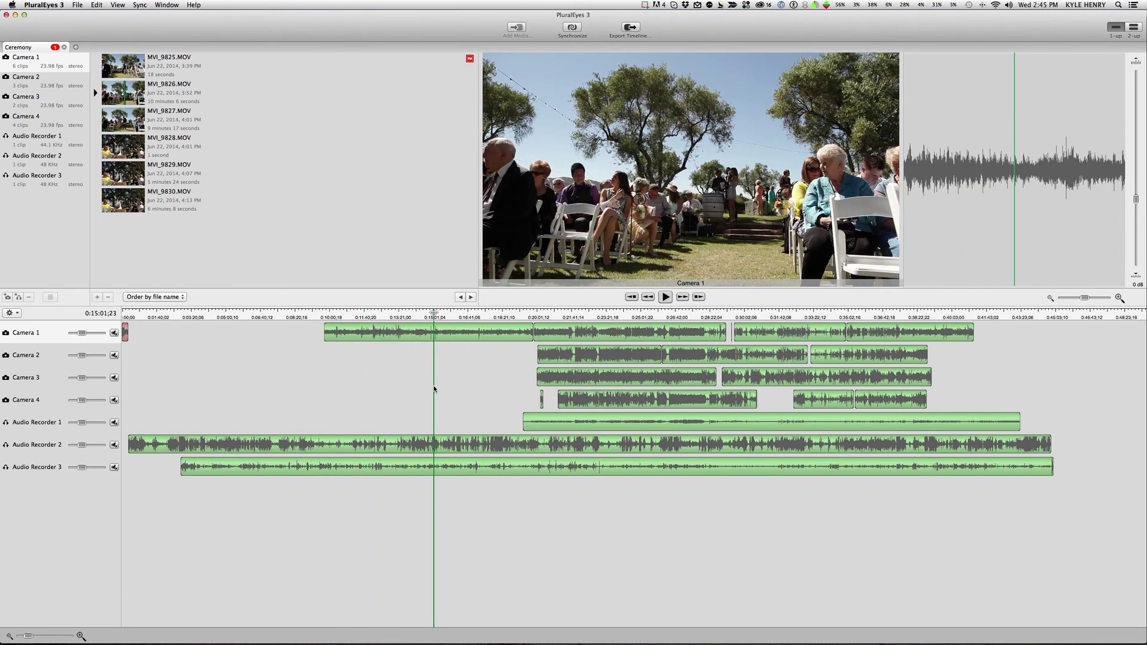
Export the synced timeline to Premiere Pro as the Ceremony_synced sequence
{"action": "left_click", "coordinate": [635, 30]}
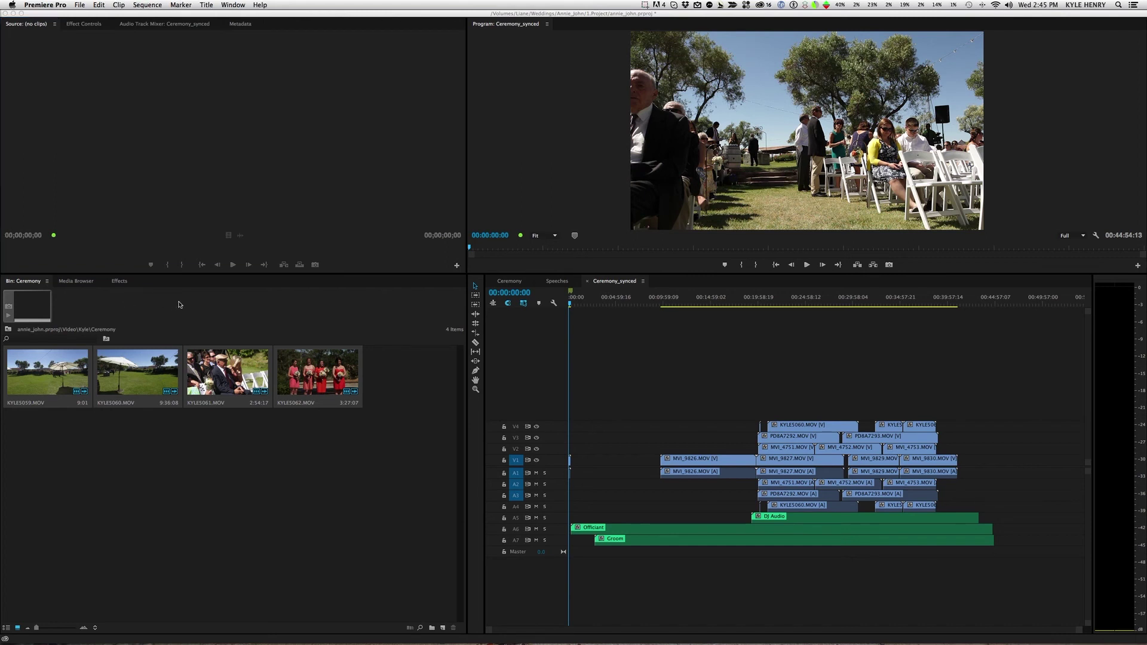
Go from the top-level folders into Sequences > Ceremony and show the bin as a list
{"action": "left_click", "coordinate": [8, 330]}
{"action": "double_click", "coordinate": [8, 329]}
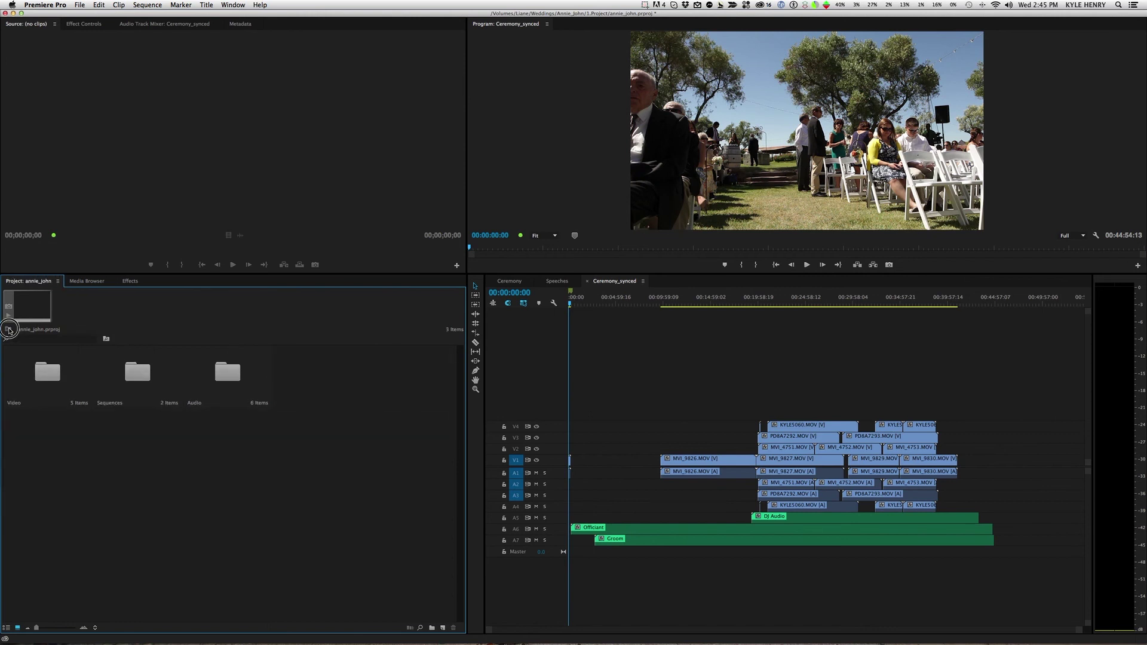
{"action": "double_click", "coordinate": [50, 374]}
{"action": "left_click", "coordinate": [8, 330]}
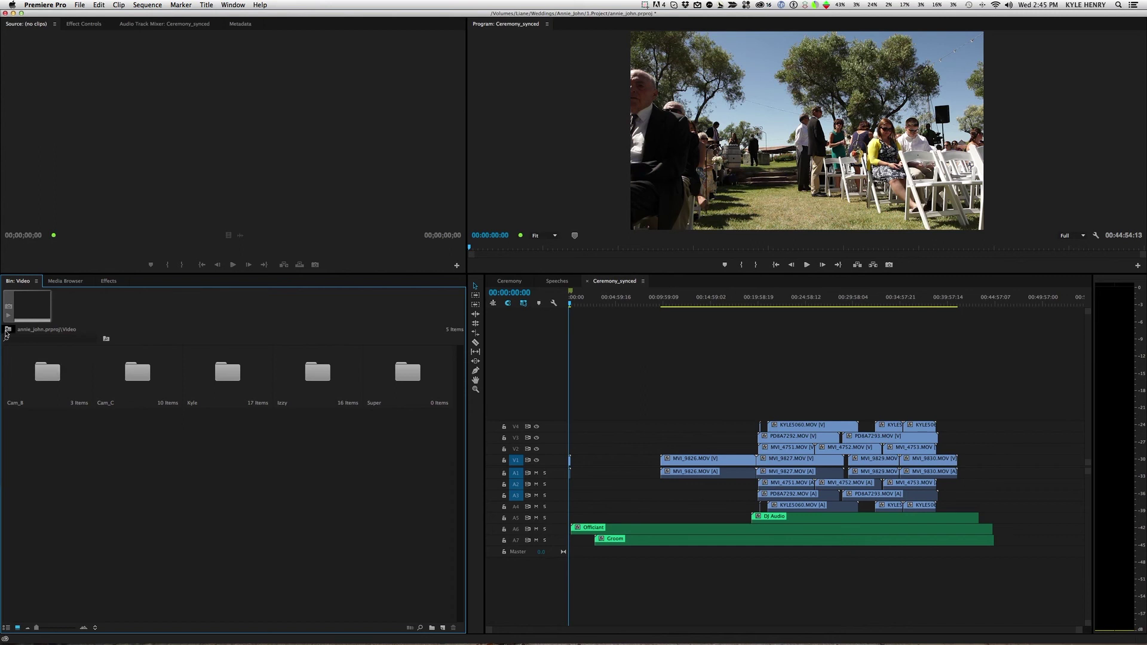
{"action": "double_click", "coordinate": [126, 374]}
{"action": "double_click", "coordinate": [47, 372]}
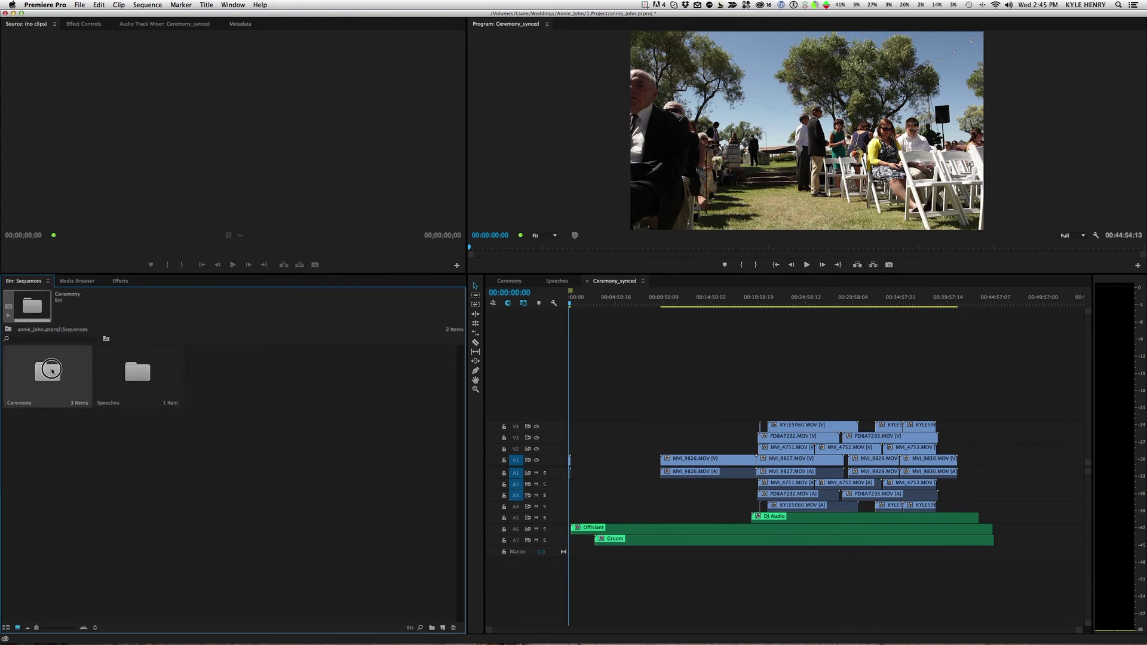
{"action": "left_click", "coordinate": [6, 628]}
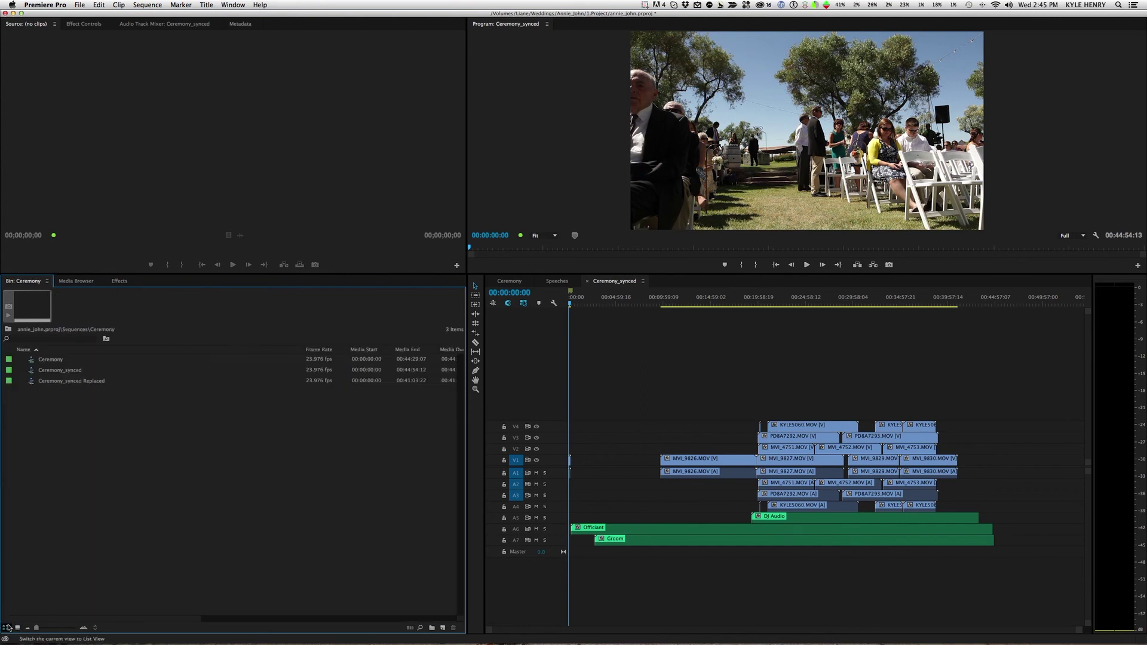
Select Ceremony_synced and Ceremony_synced Replaced in turn to compare their details
{"action": "left_click", "coordinate": [76, 371]}
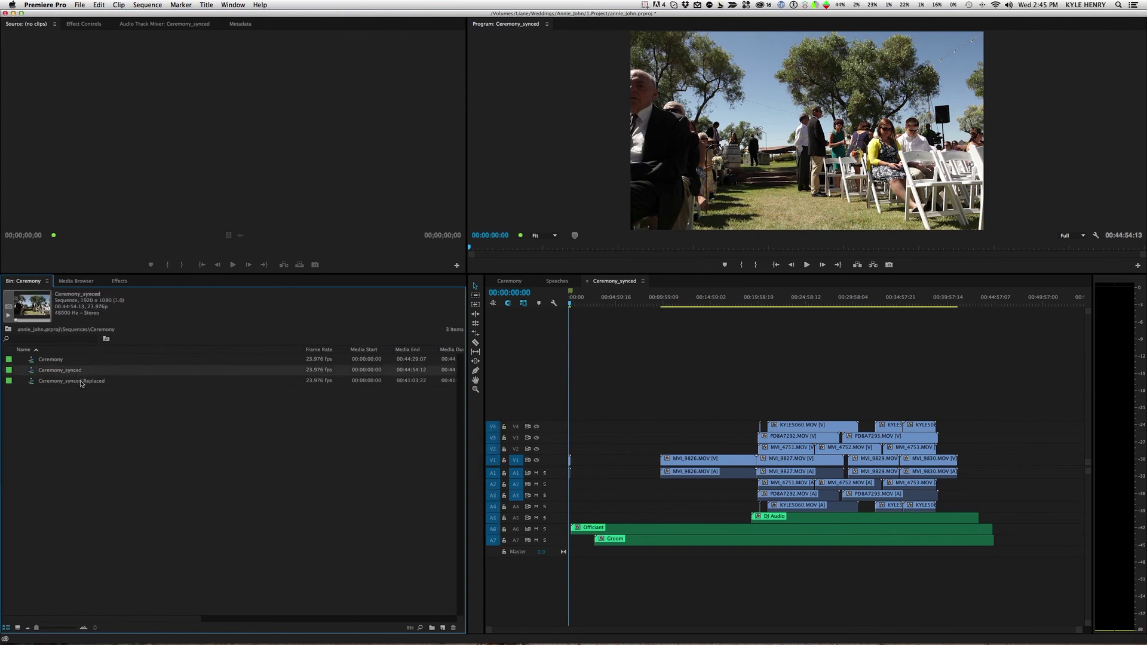
{"action": "key", "text": "Down"}
{"action": "key", "text": "Up"}
{"action": "key", "text": "Down"}
{"action": "left_click", "coordinate": [77, 371]}
{"action": "left_click", "coordinate": [76, 382]}
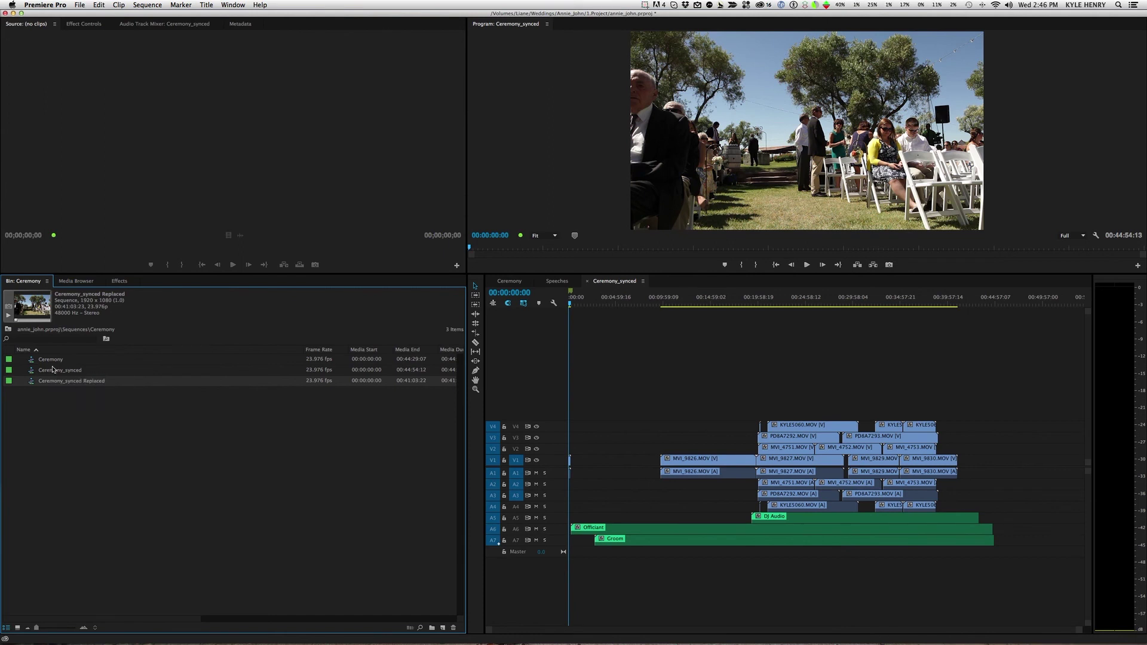
{"action": "left_click", "coordinate": [71, 400]}
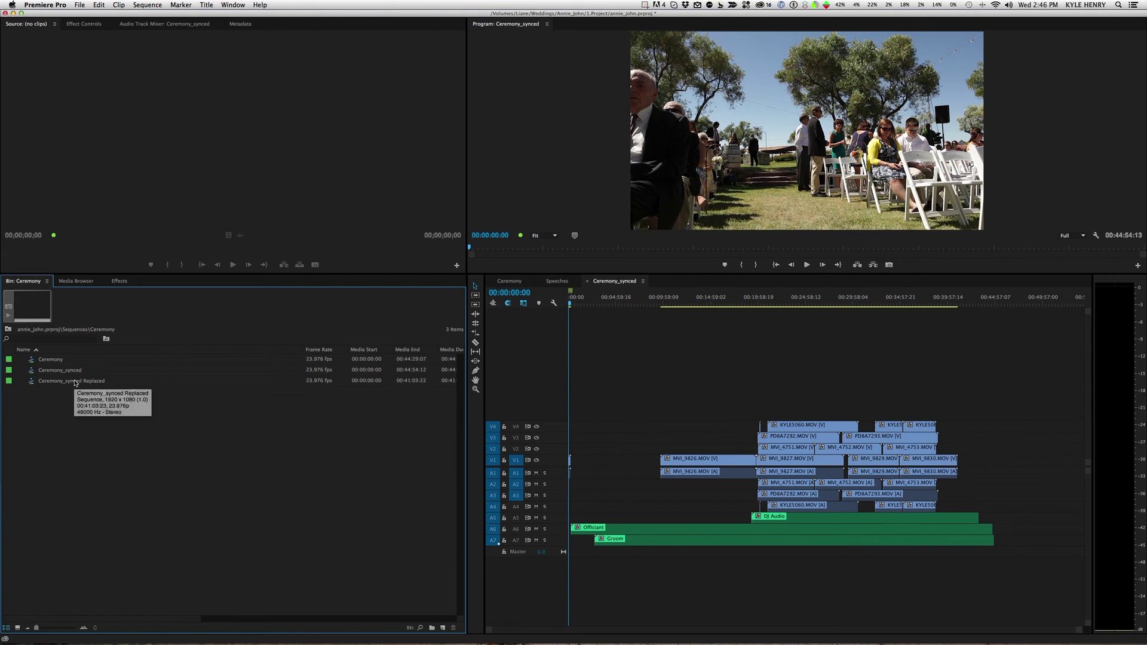
{"action": "left_click", "coordinate": [65, 373]}
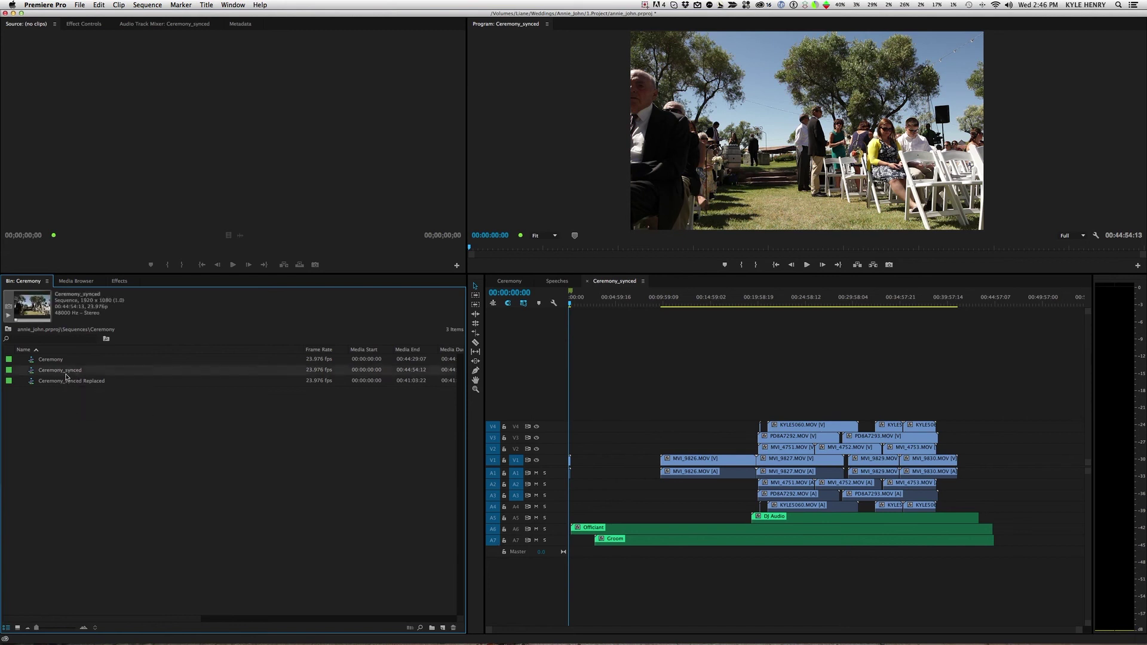
{"action": "left_click", "coordinate": [85, 399]}
{"action": "left_click", "coordinate": [70, 370]}
Scrub Ceremony_synced, check the stacked camera clips and DJ, Groom and Officiant audio, then jump to 00:32:22:00
{"action": "left_click", "coordinate": [726, 371]}
{"action": "left_click_drag", "start_coordinate": [795, 302], "coordinate": [843, 306]}
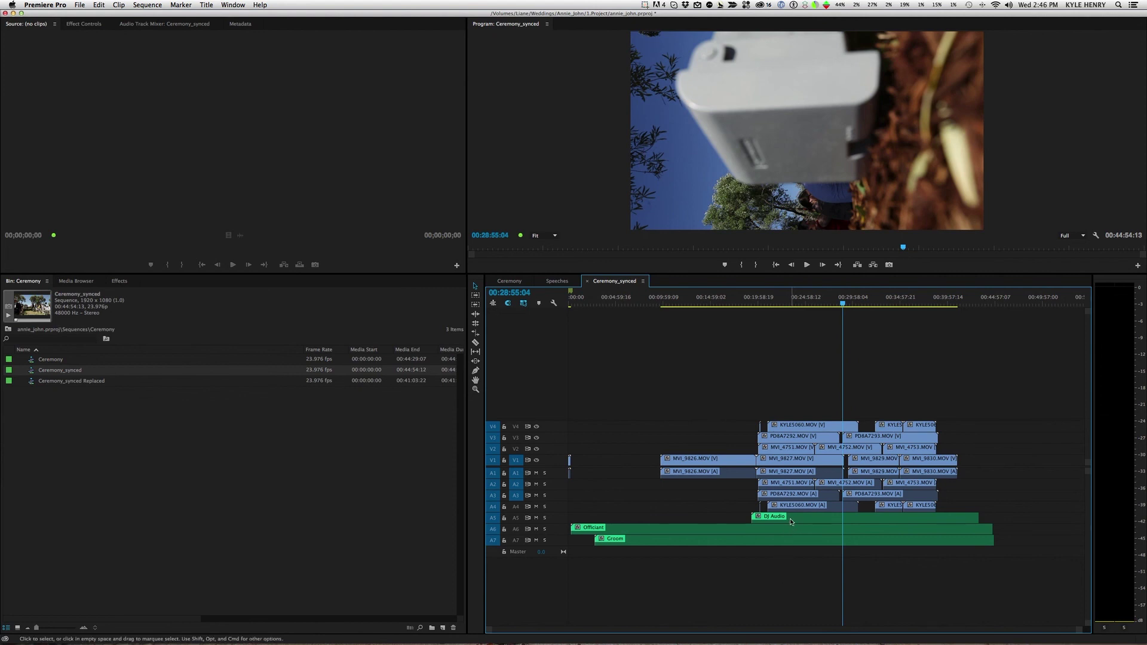
{"action": "left_click_drag", "start_coordinate": [693, 386], "coordinate": [944, 511]}
{"action": "left_click", "coordinate": [845, 517]}
{"action": "left_click", "coordinate": [845, 529]}
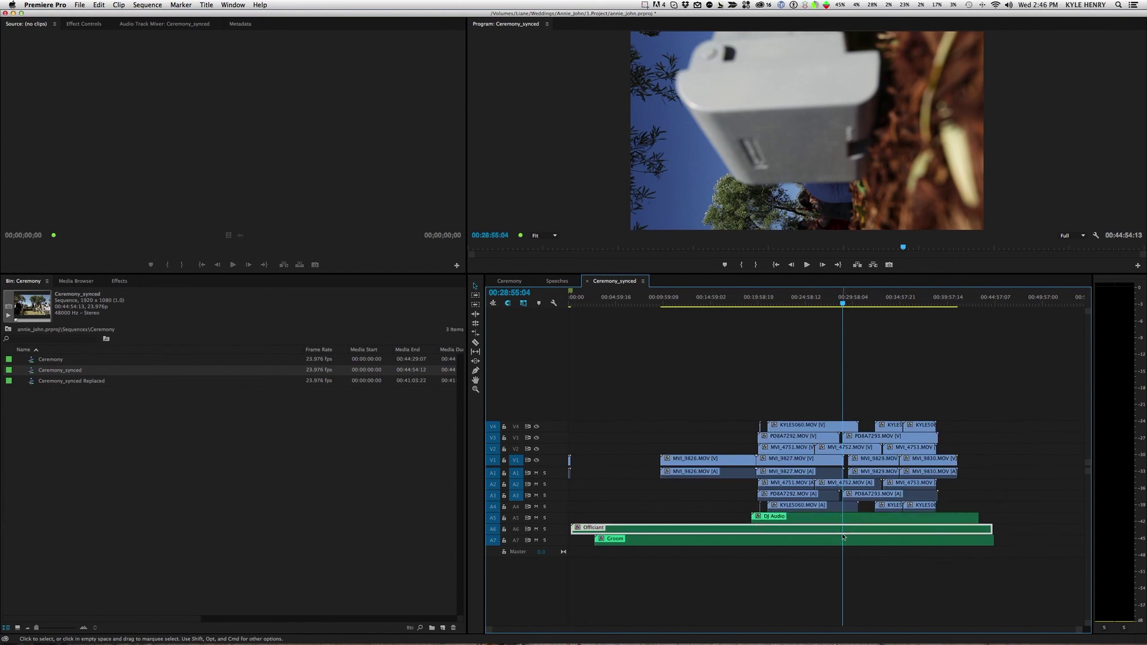
{"action": "left_click", "coordinate": [845, 539]}
{"action": "left_click", "coordinate": [844, 529]}
{"action": "left_click", "coordinate": [843, 519]}
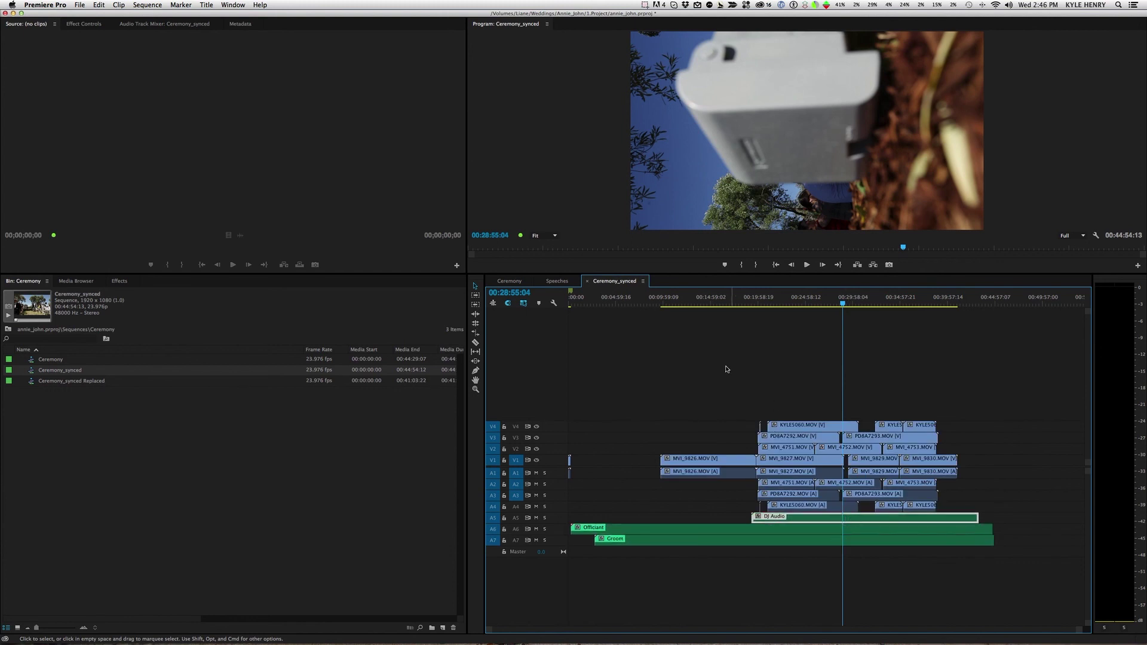
{"action": "left_click", "coordinate": [875, 299]}
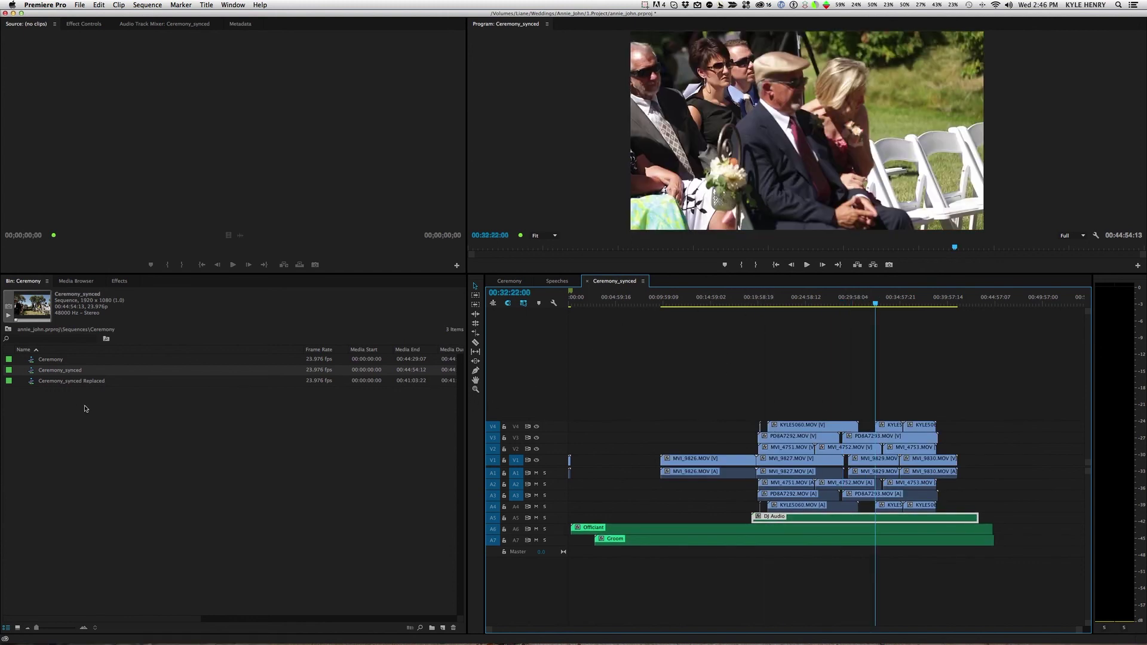
Open Ceremony_synced Replaced, scrub it between about 21 and 25 minutes, then return to Ceremony_synced
{"action": "double_click", "coordinate": [30, 383]}
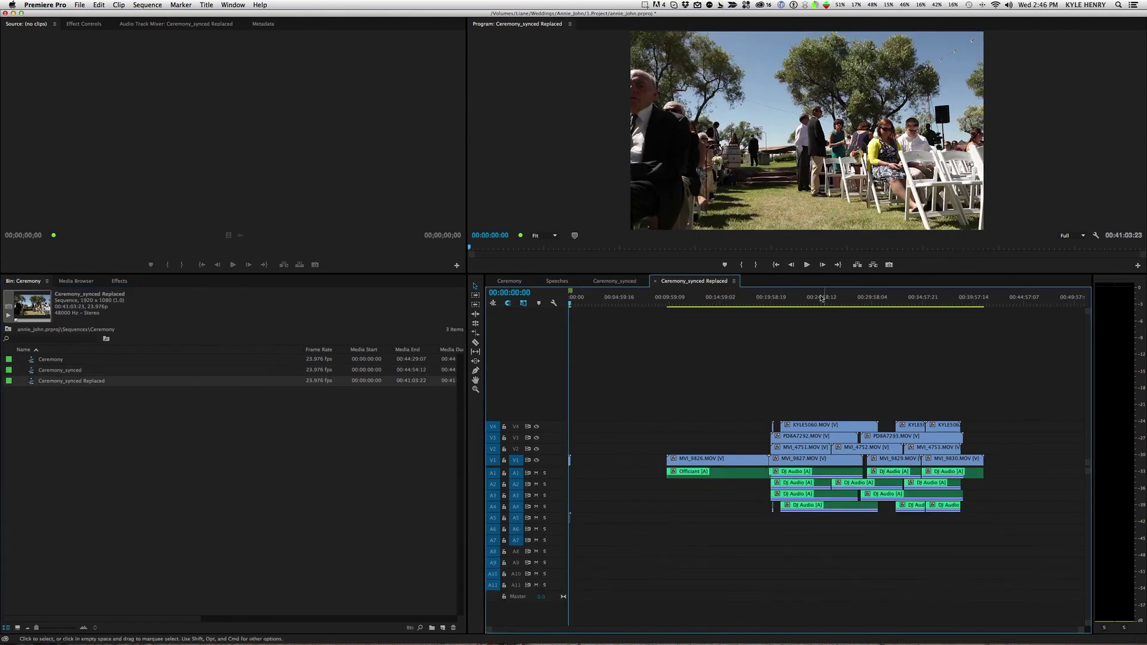
{"action": "left_click", "coordinate": [783, 298]}
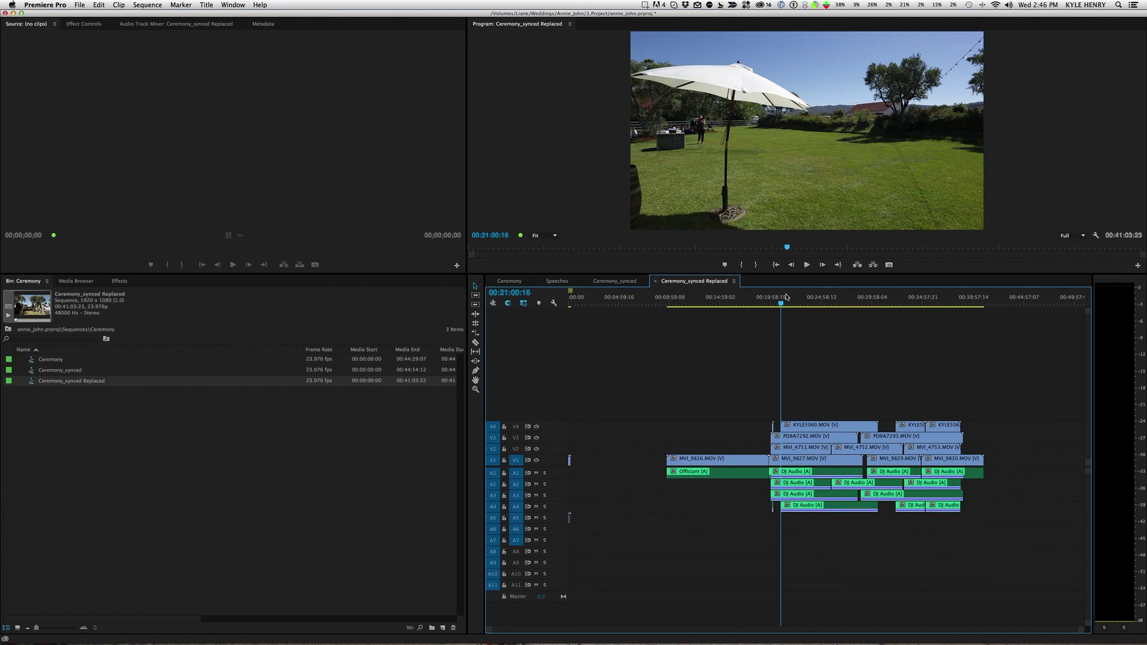
{"action": "left_click_drag", "start_coordinate": [786, 297], "coordinate": [797, 301]}
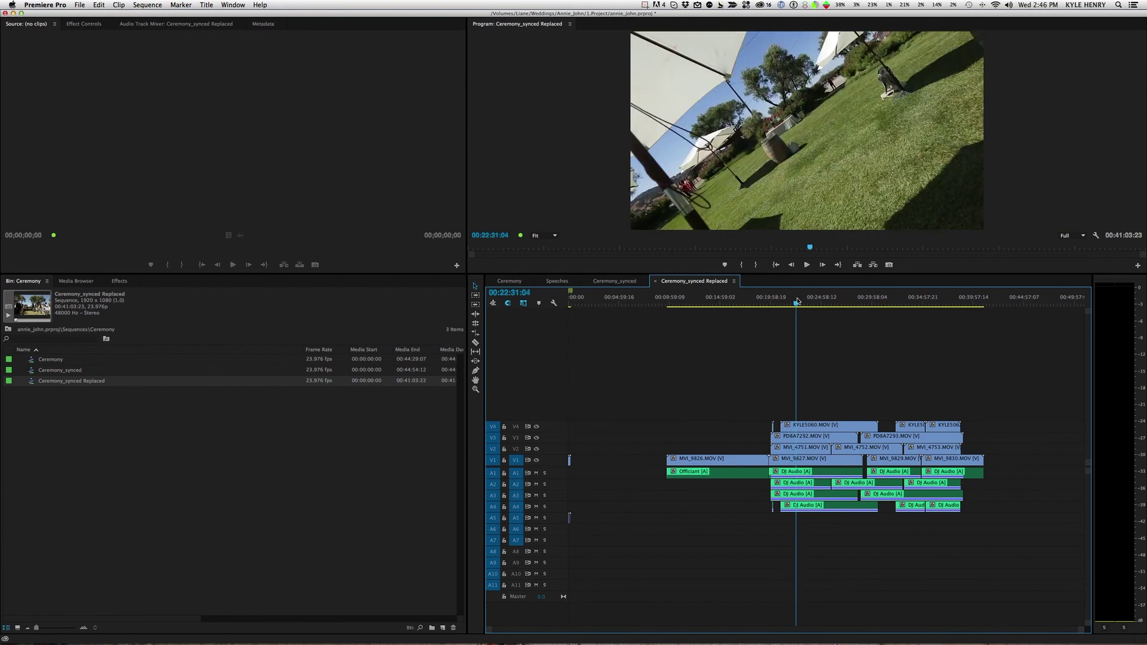
{"action": "mouse_move", "coordinate": [797, 301]}
{"action": "left_mouse_down"}
{"action": "mouse_move", "coordinate": [823, 303]}
{"action": "mouse_move", "coordinate": [785, 307]}
{"action": "left_mouse_up"}
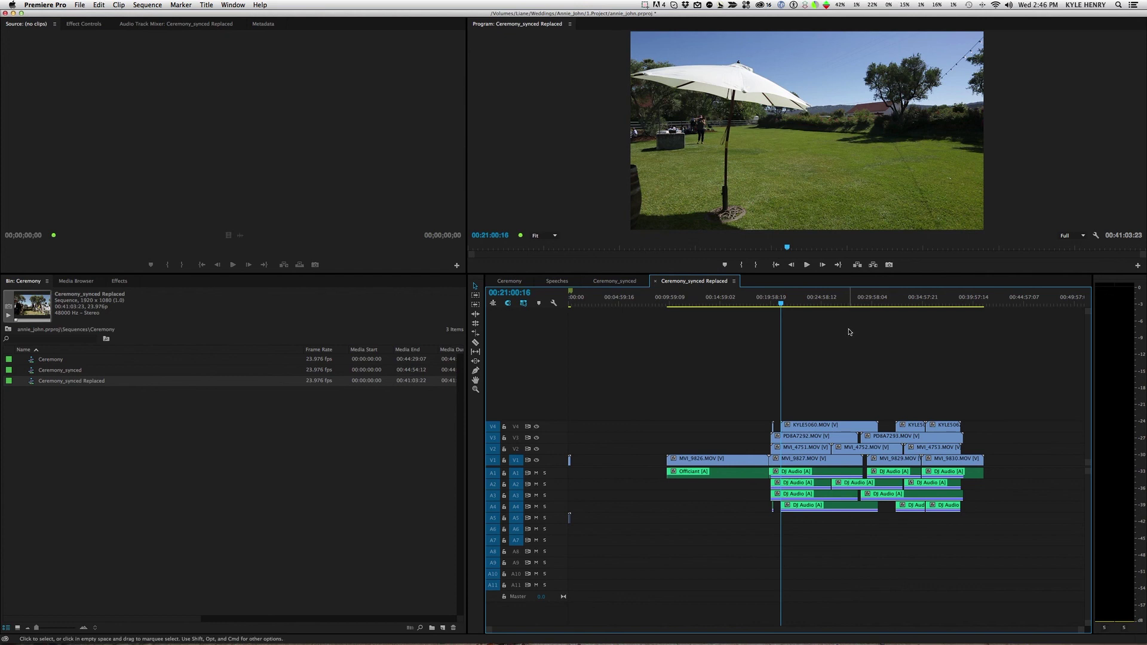
{"action": "left_click_drag", "start_coordinate": [794, 298], "coordinate": [814, 302]}
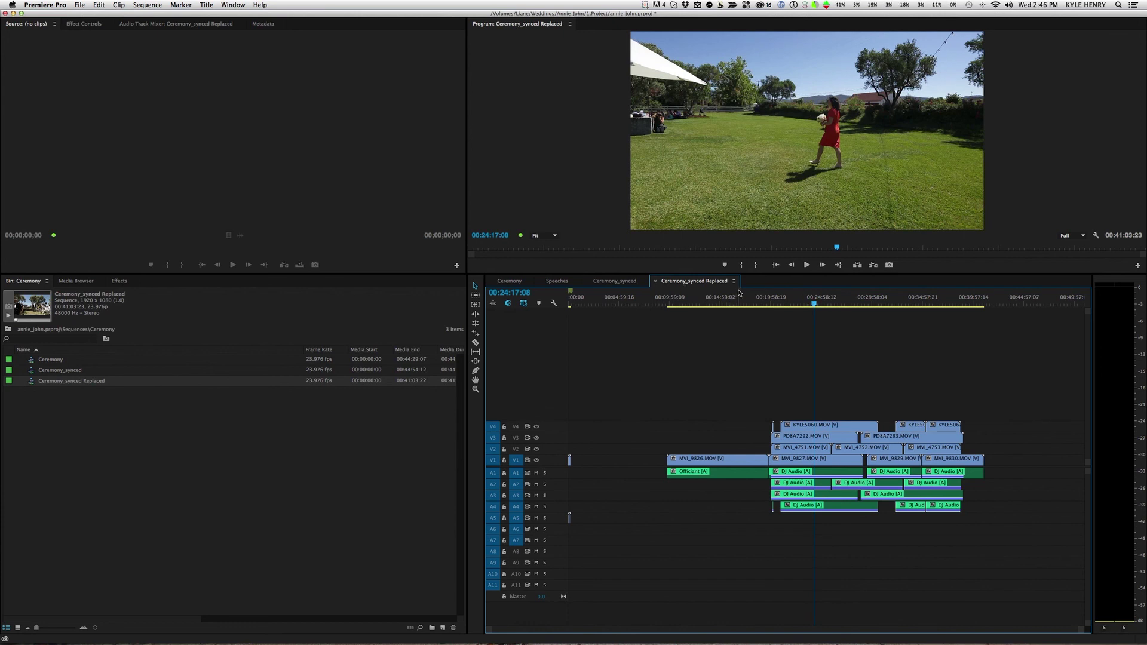
{"action": "left_click", "coordinate": [810, 303]}
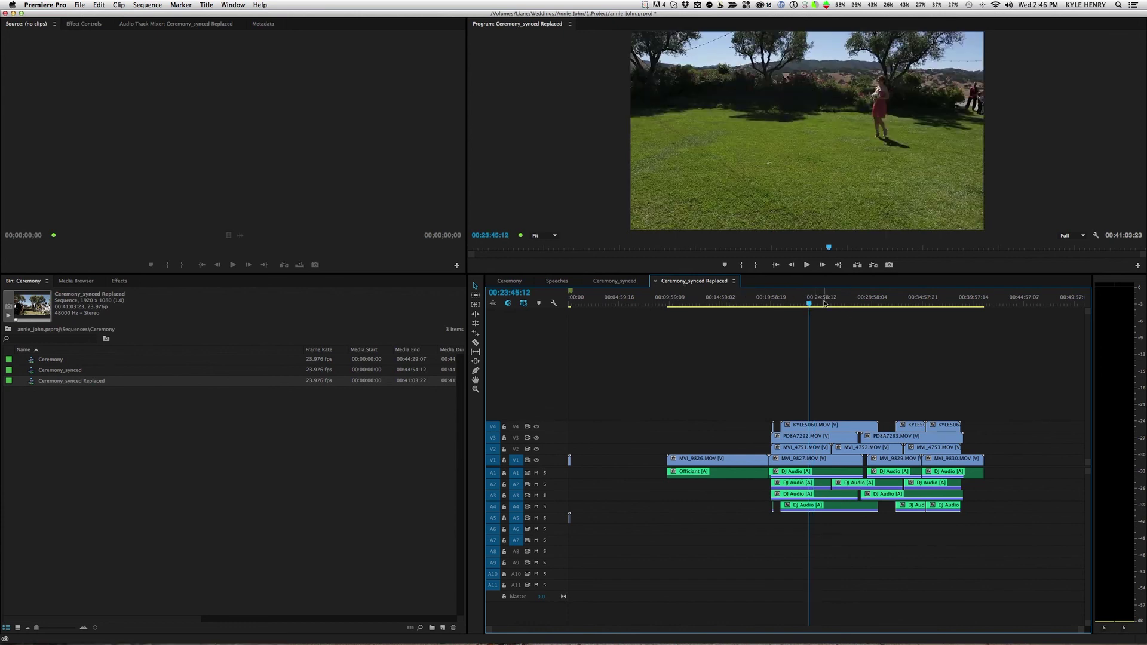
{"action": "left_click", "coordinate": [824, 303]}
{"action": "left_click", "coordinate": [618, 282]}
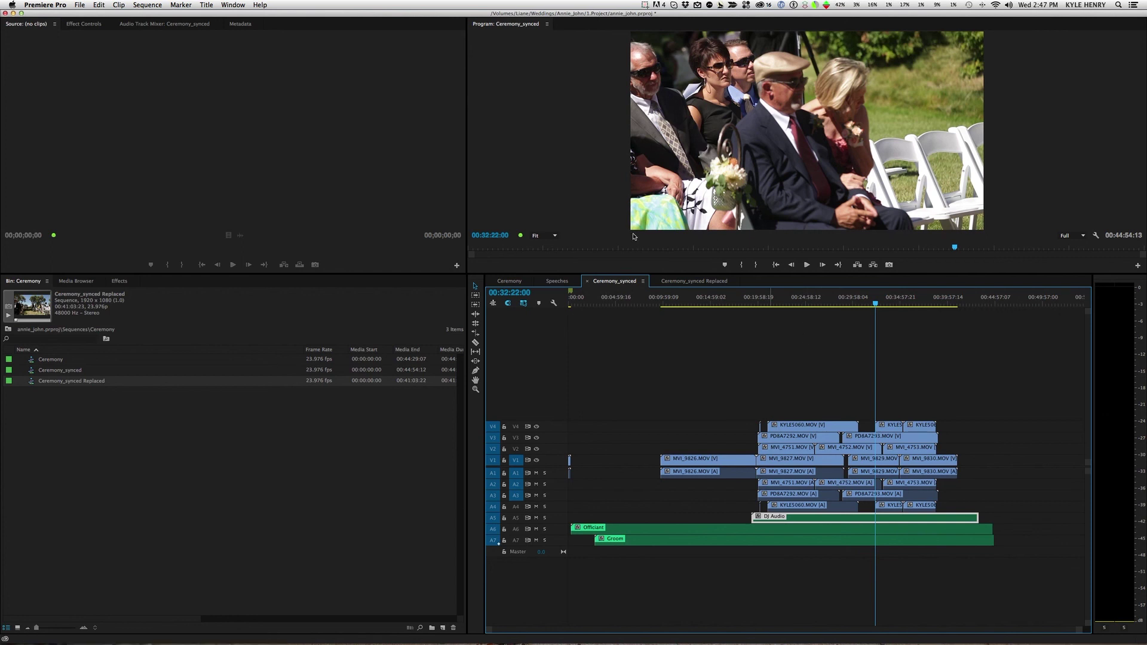
{"action": "left_click", "coordinate": [698, 281]}
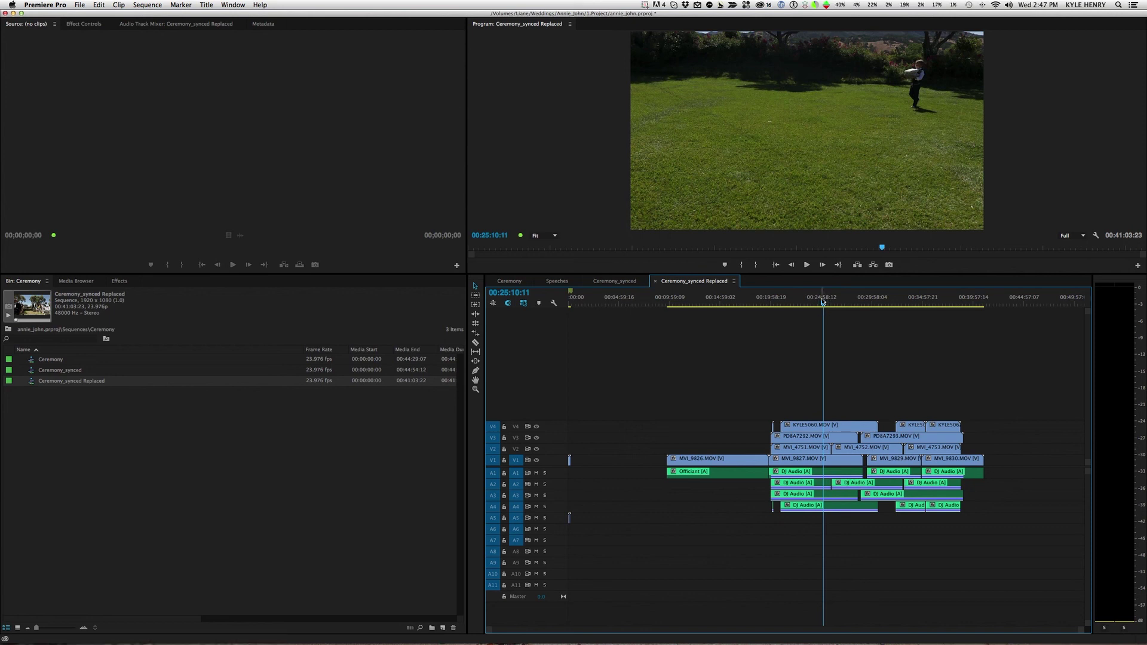
{"action": "key", "text": "ctrl+shift+comma"}
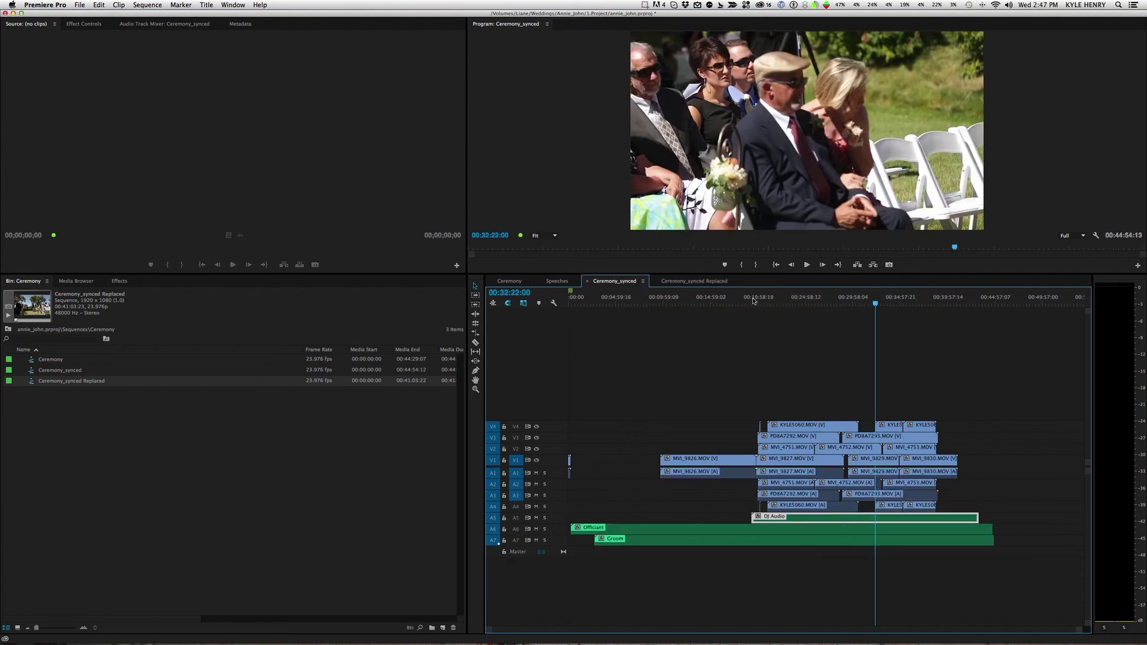
{"action": "left_click", "coordinate": [797, 302]}
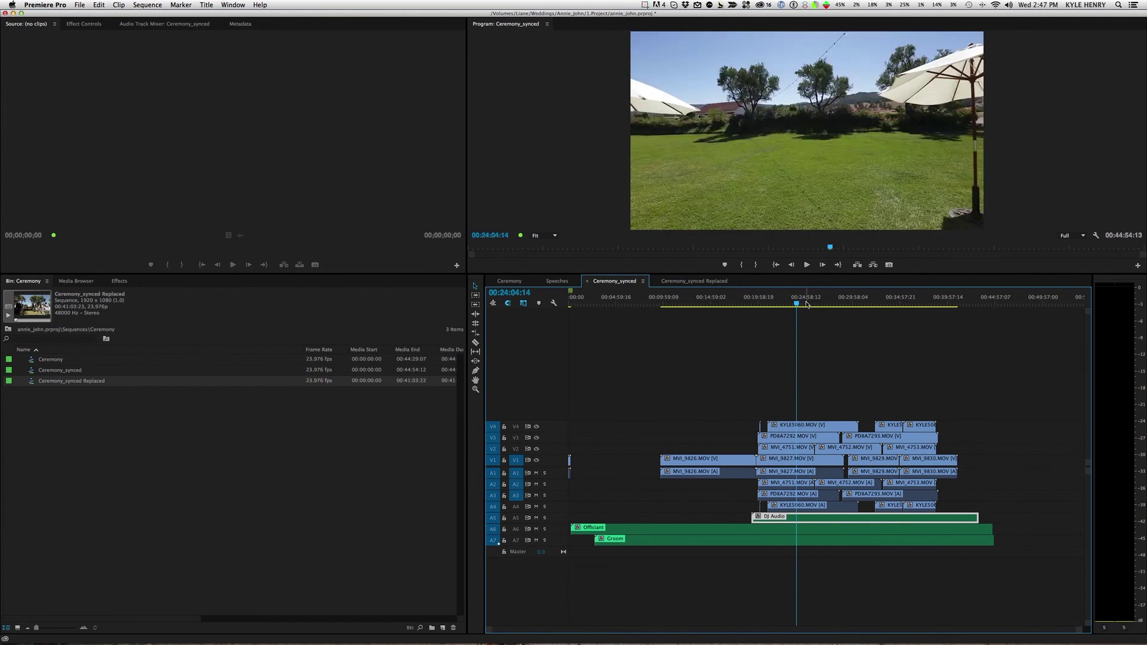
{"action": "left_click_drag", "start_coordinate": [806, 304], "coordinate": [802, 304]}
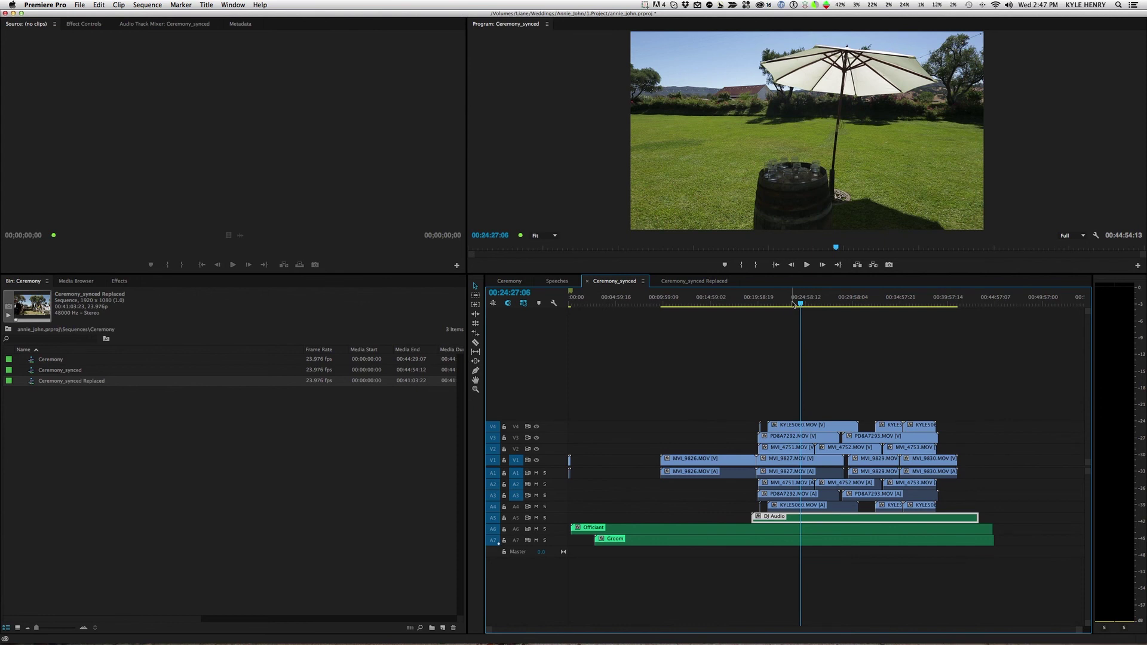
{"action": "left_click", "coordinate": [789, 304]}
{"action": "left_click_drag", "start_coordinate": [789, 304], "coordinate": [788, 303]}
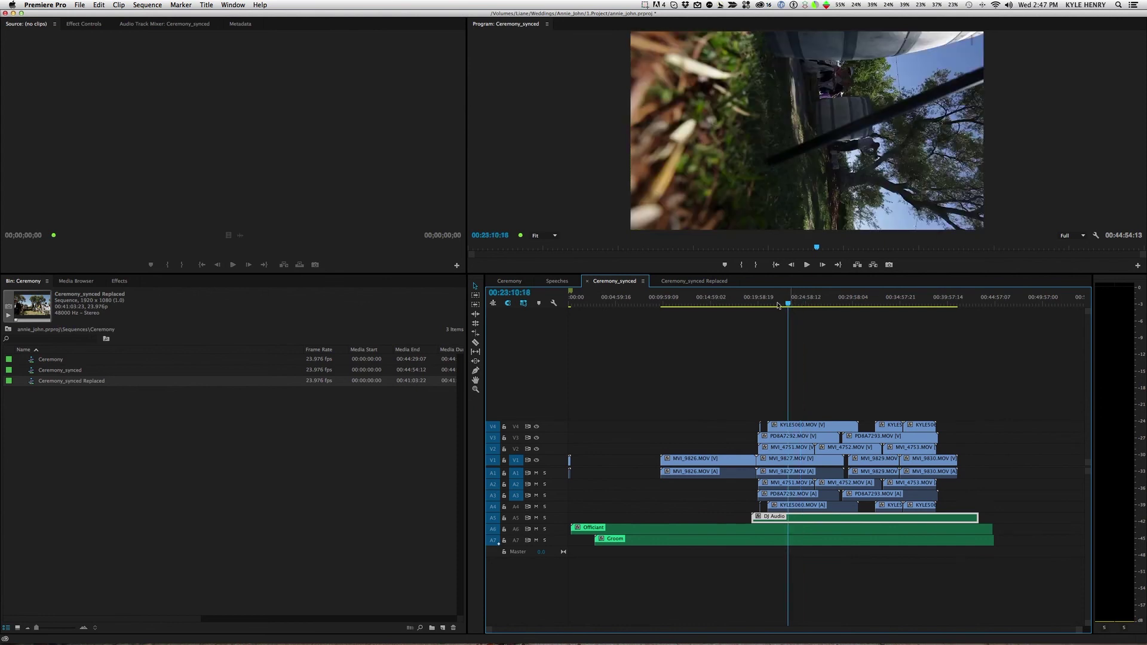